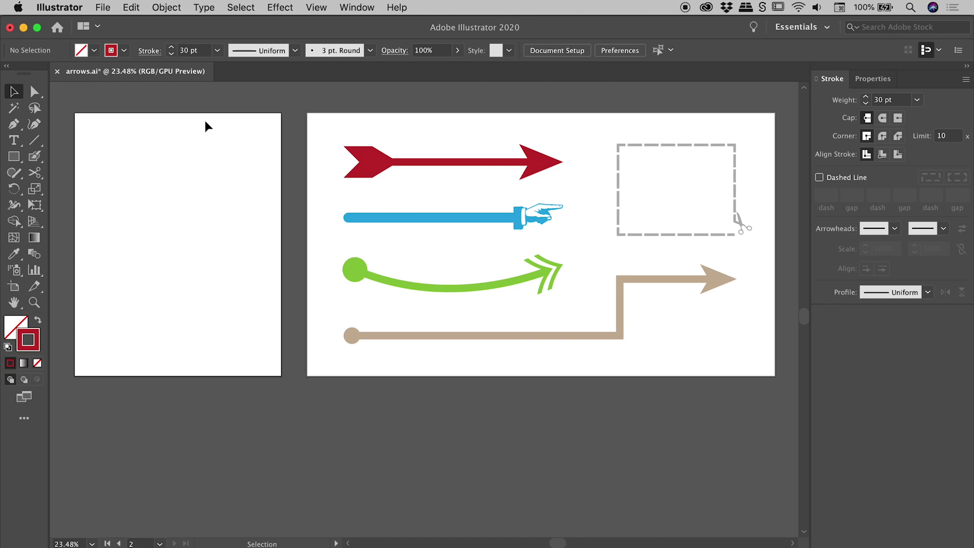
Select the red arrow's line on the right artboard.
left_click_drag(252, 143, 761, 424)
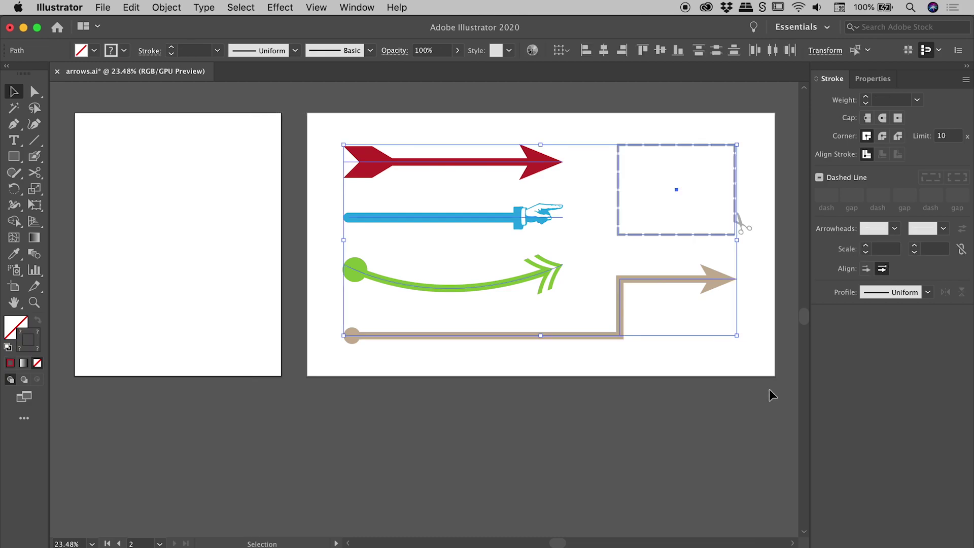
left_click(482, 114)
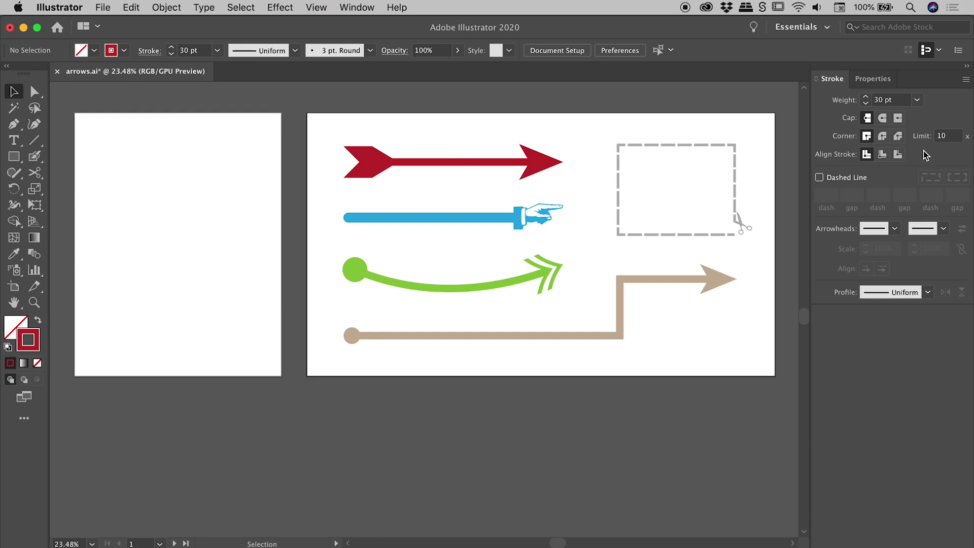
left_click(873, 78)
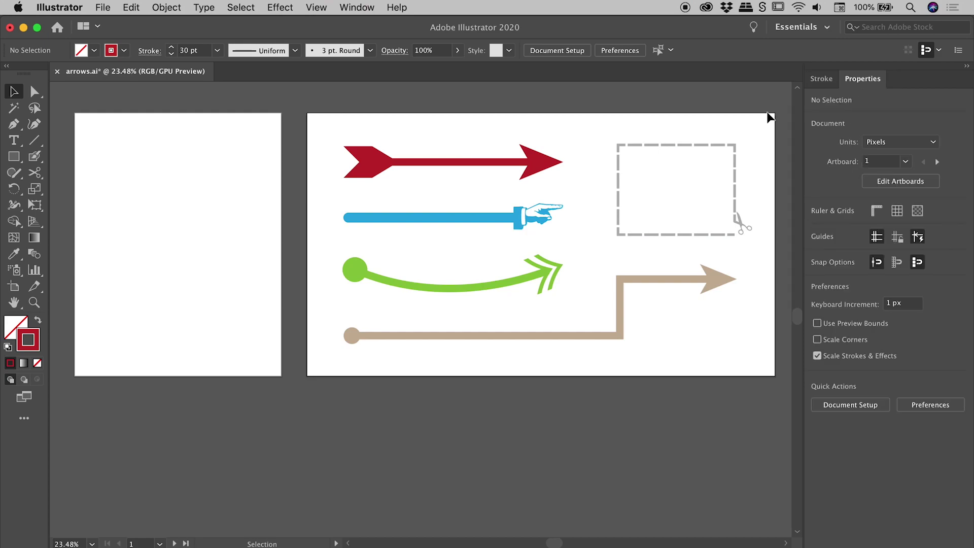
left_click(433, 162)
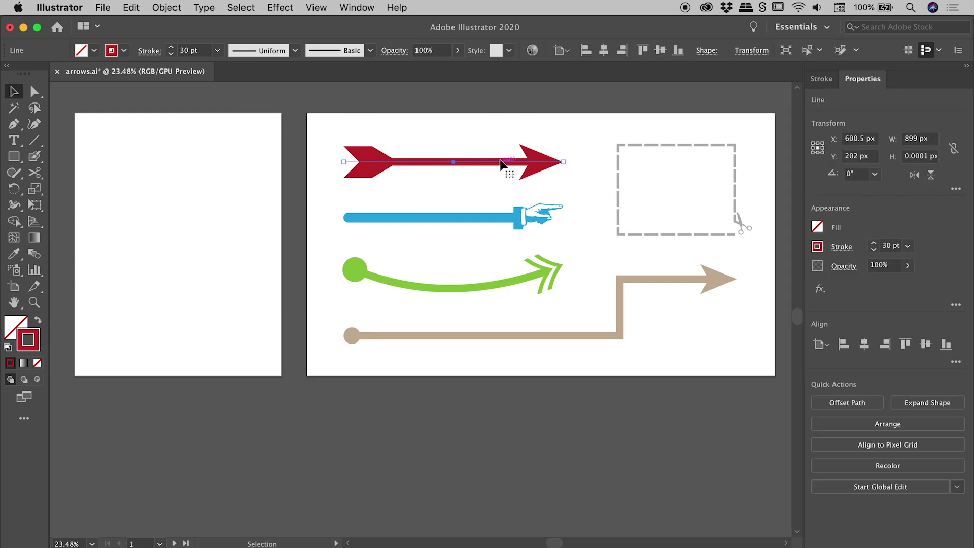
Show the red arrow's full stroke settings: 30 pt weight, arrowheads at 50% and 60%.
left_click(843, 247)
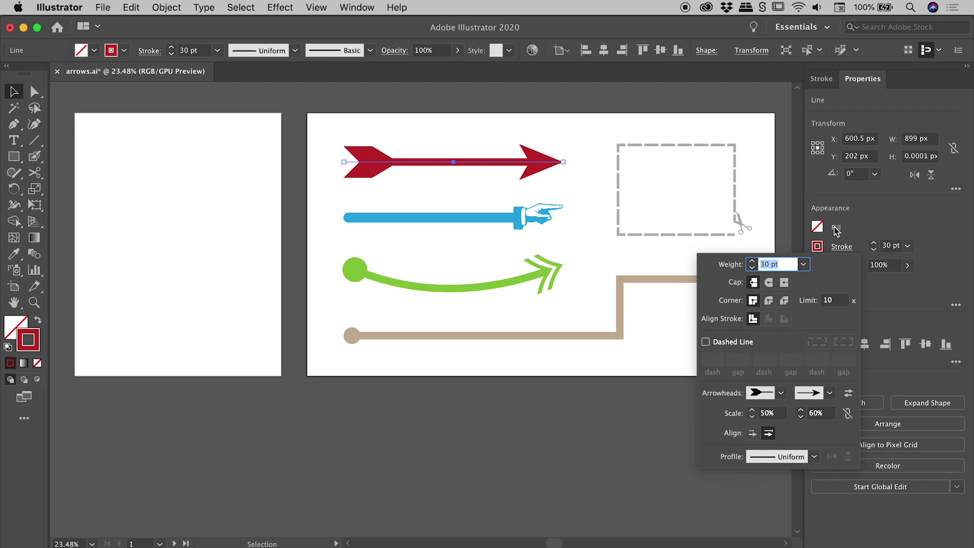
left_click(915, 218)
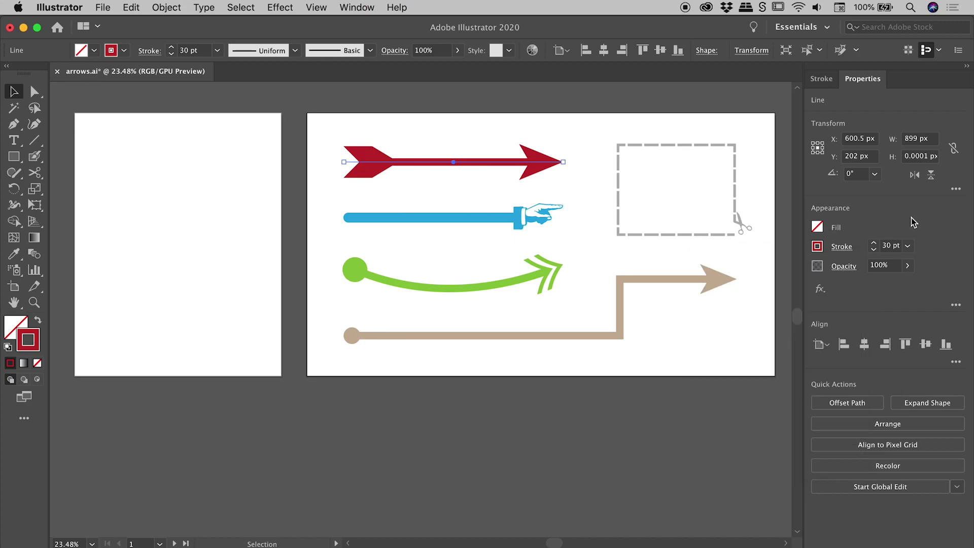
left_click(840, 248)
left_click(840, 248)
left_click(822, 80)
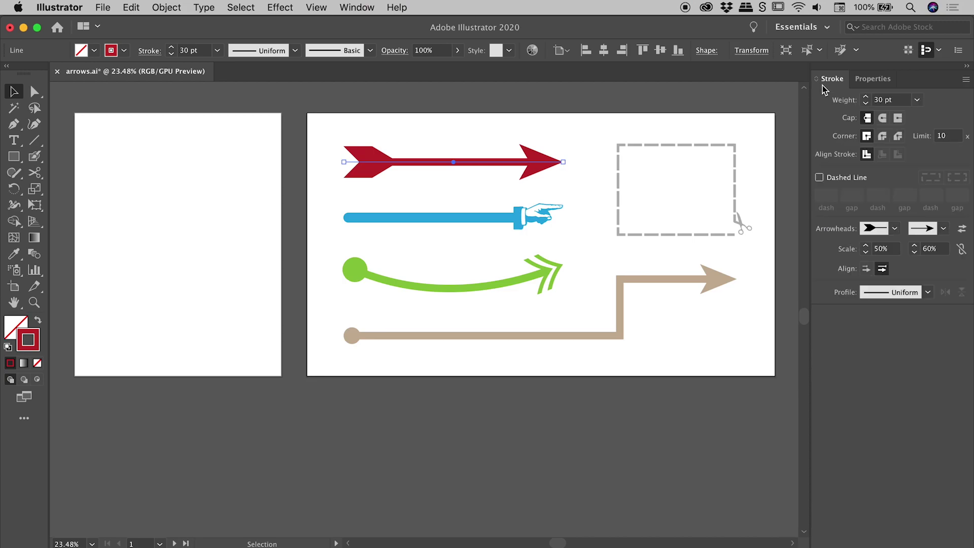
Look through the Window menu's panel list, then select and deselect the four arrows.
left_click(367, 6)
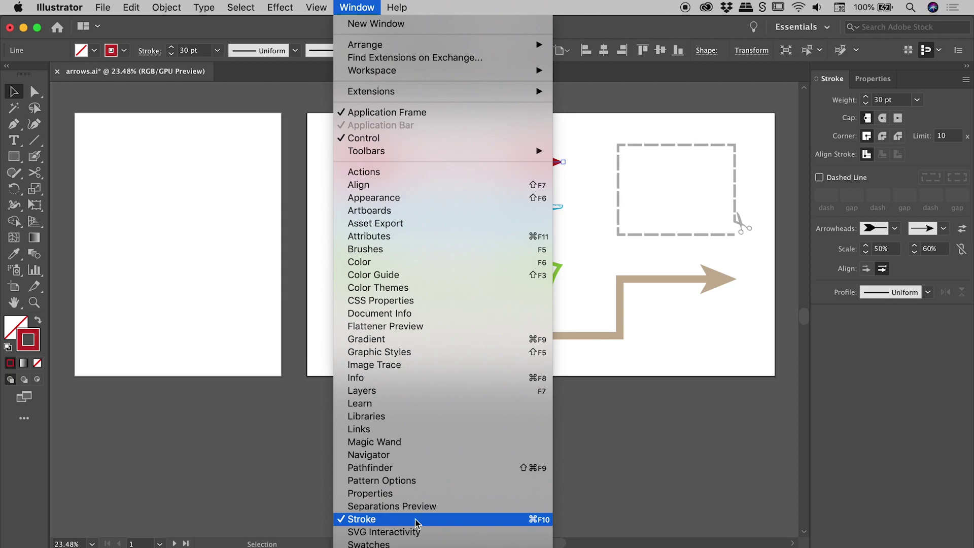
left_click(916, 425)
left_click(384, 113)
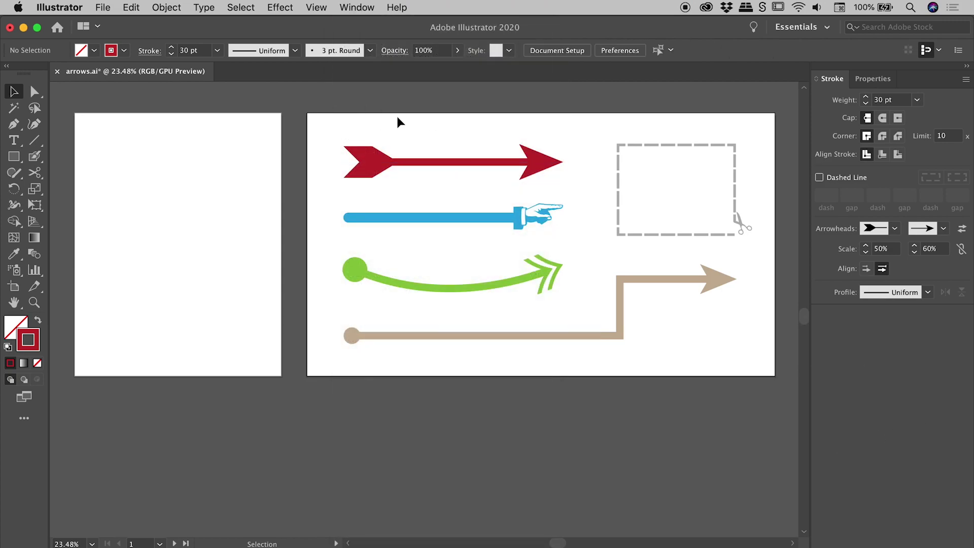
left_click_drag(356, 122, 761, 407)
left_click(412, 121)
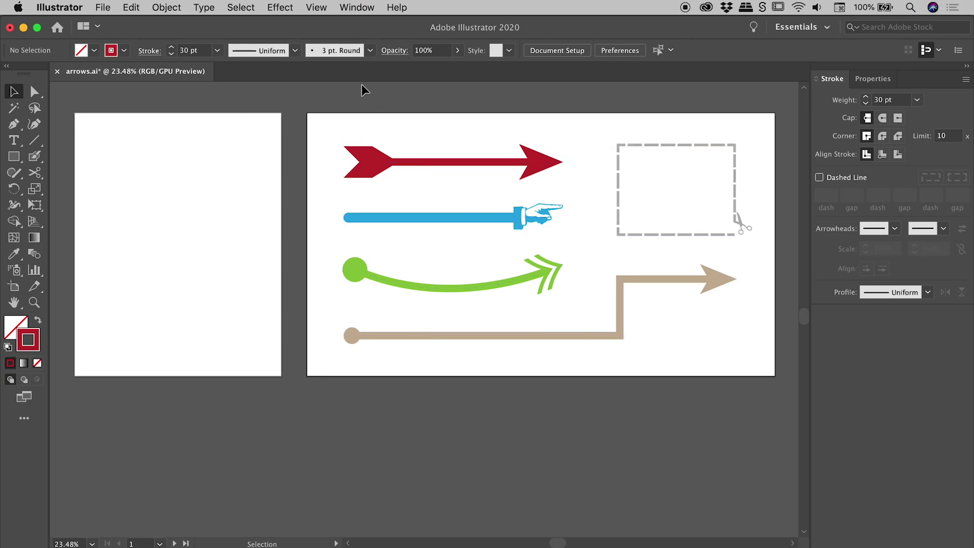
Switch the view to Outline mode and back to Preview.
left_click(312, 7)
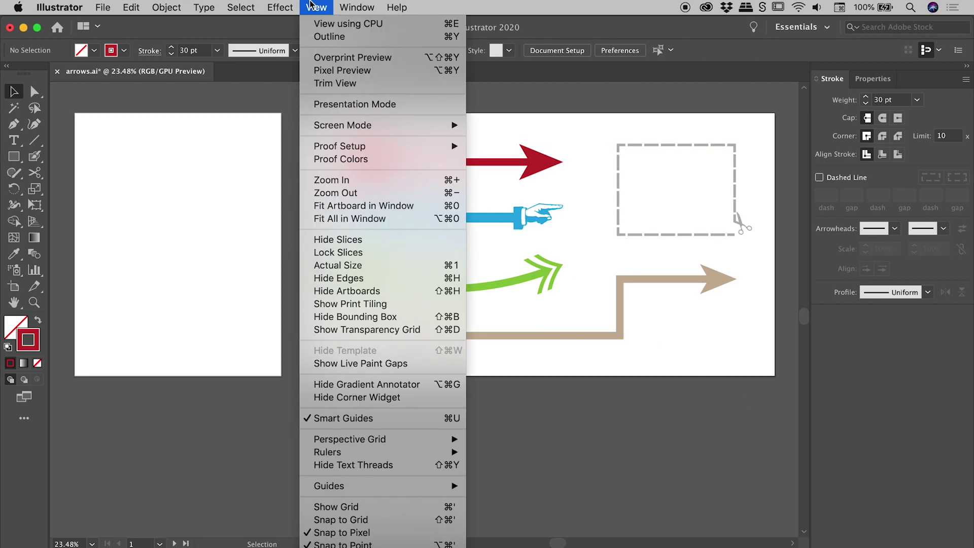
left_click(333, 36)
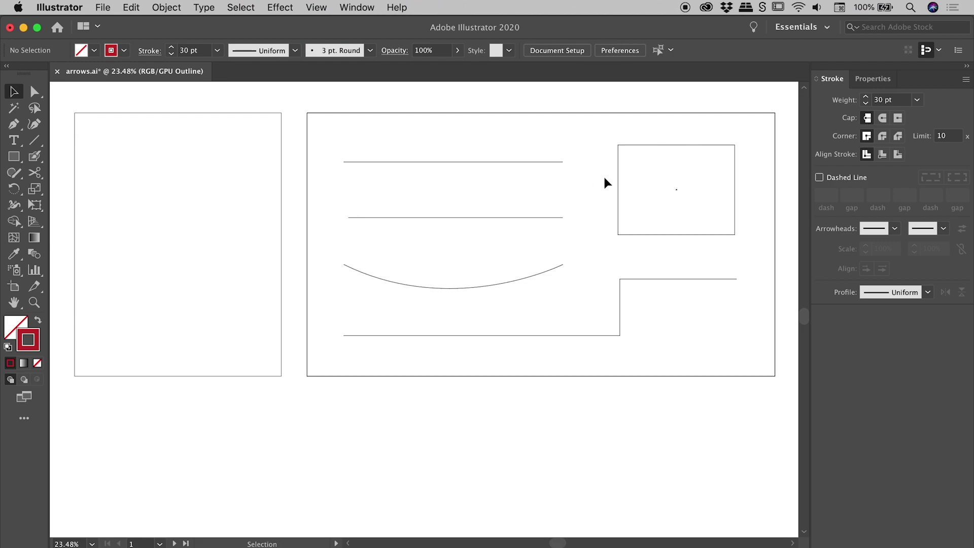
left_click(318, 7)
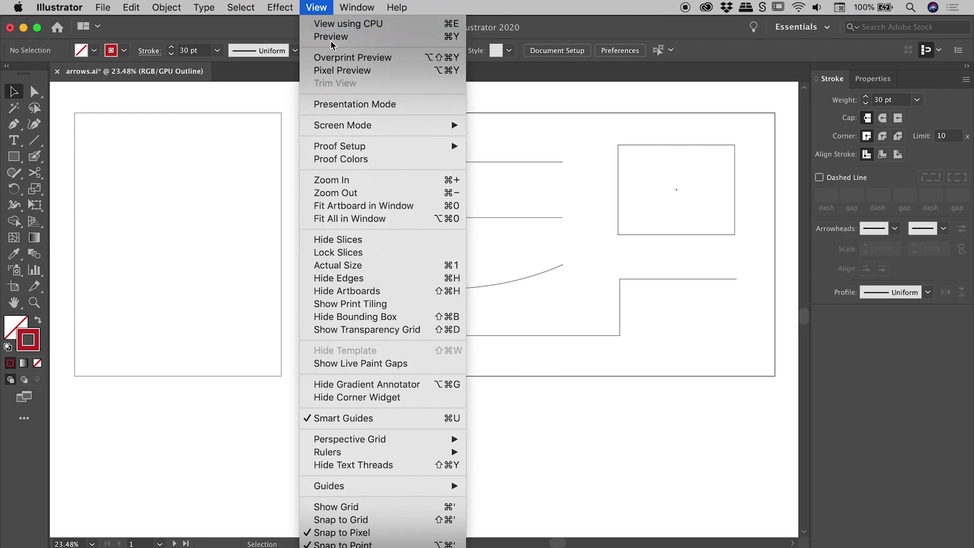
left_click(331, 36)
Move the four arrows' left endpoints down and right, then undo the move.
left_click(208, 139)
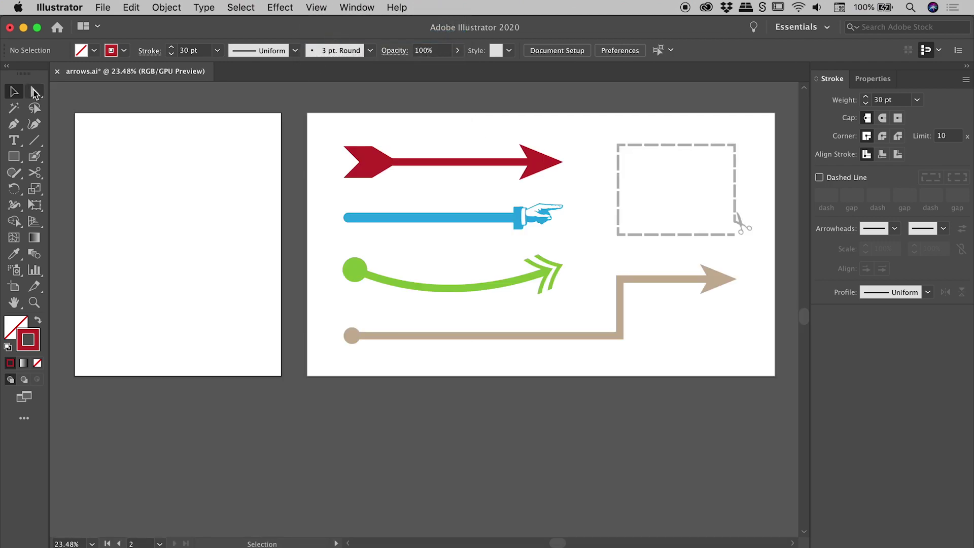
left_click(34, 92)
left_click_drag(308, 133, 403, 370)
mouse_move(347, 159)
left_mouse_down()
mouse_move(355, 279)
mouse_move(282, 210)
mouse_move(395, 289)
mouse_move(355, 191)
mouse_move(362, 163)
left_mouse_up()
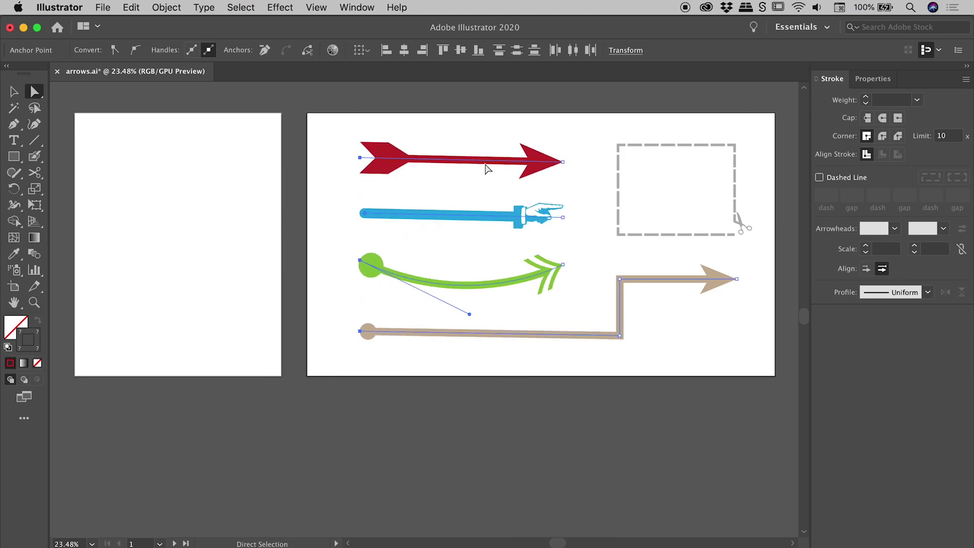
key("super+z")
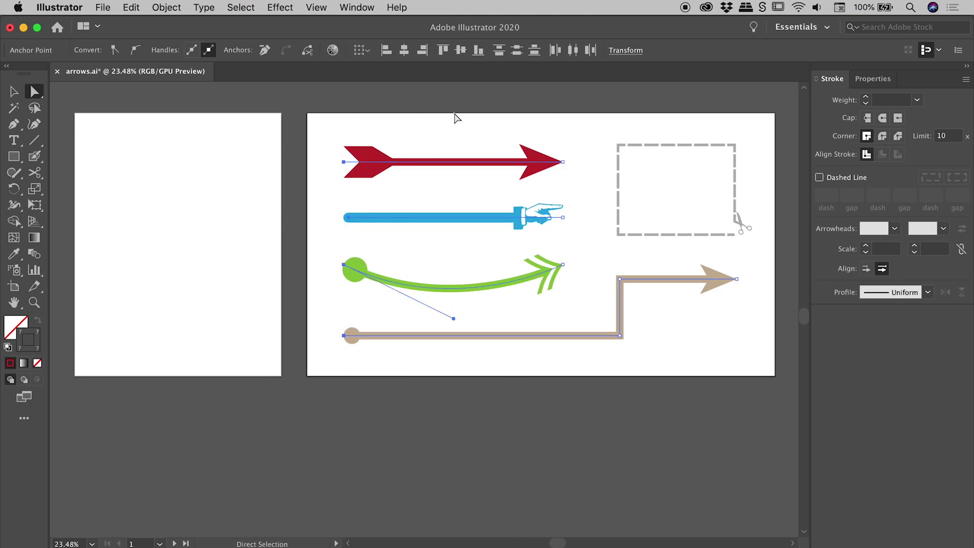
Draw a diagonal 30 pt dark red line across the left artboard with the Line Segment tool.
left_click(455, 118)
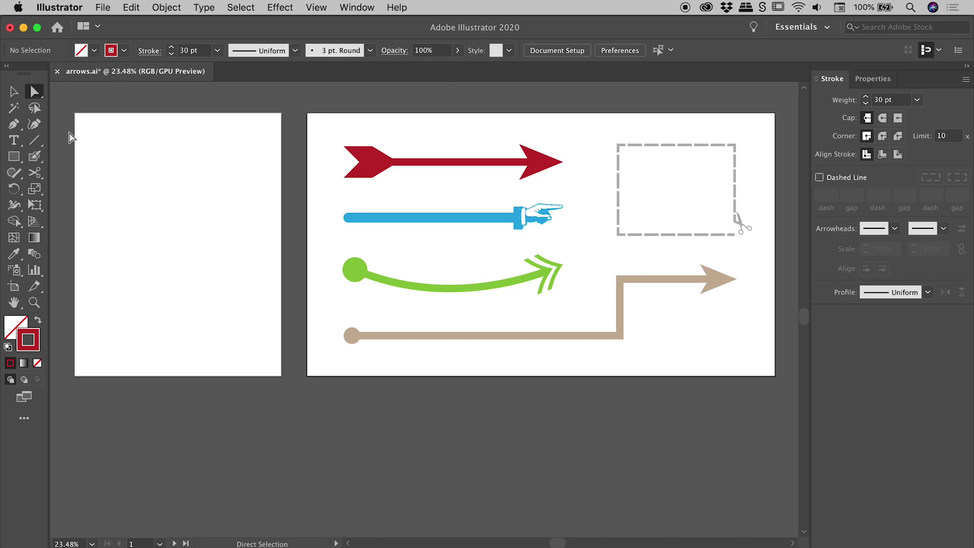
left_click(36, 144)
mouse_move(108, 145)
left_mouse_down()
mouse_move(167, 209)
mouse_move(249, 349)
left_mouse_up()
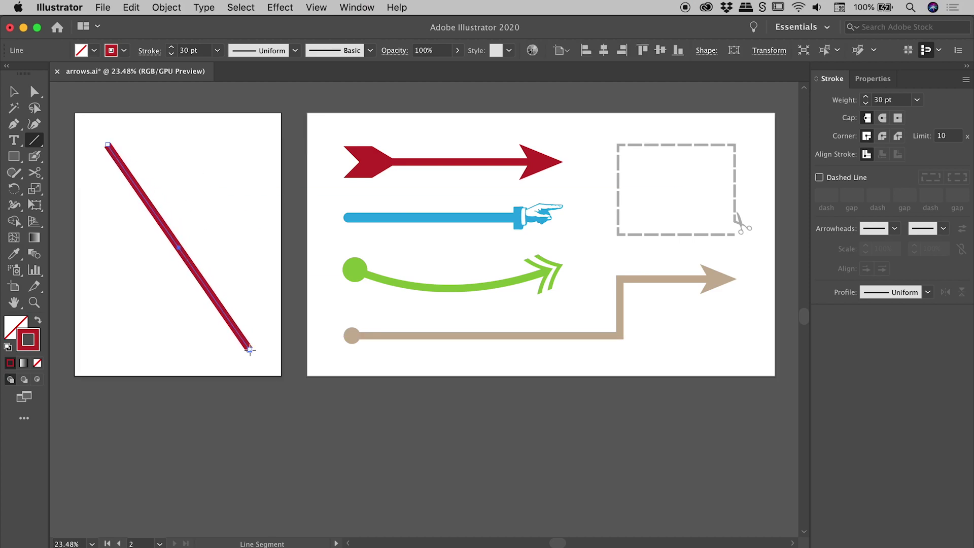
left_click(124, 51)
left_click(126, 52)
Put Arrow 1 at the line's start and set the stroke weight to 60 pt.
left_click(895, 230)
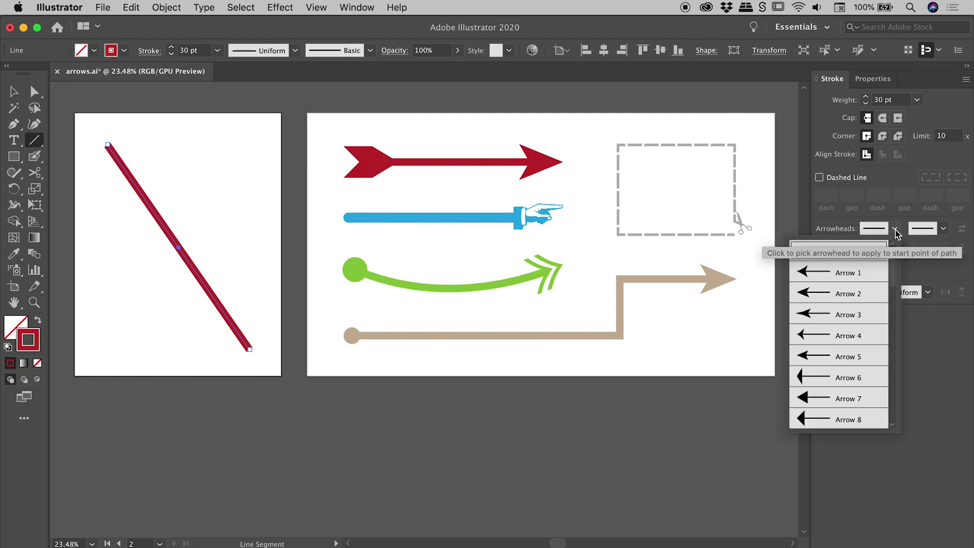
left_click(851, 274)
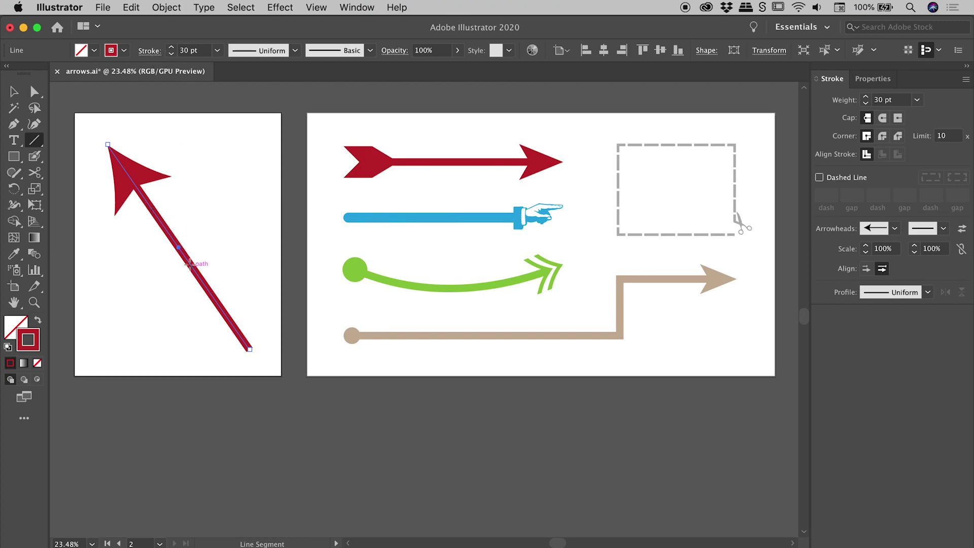
left_click(217, 50)
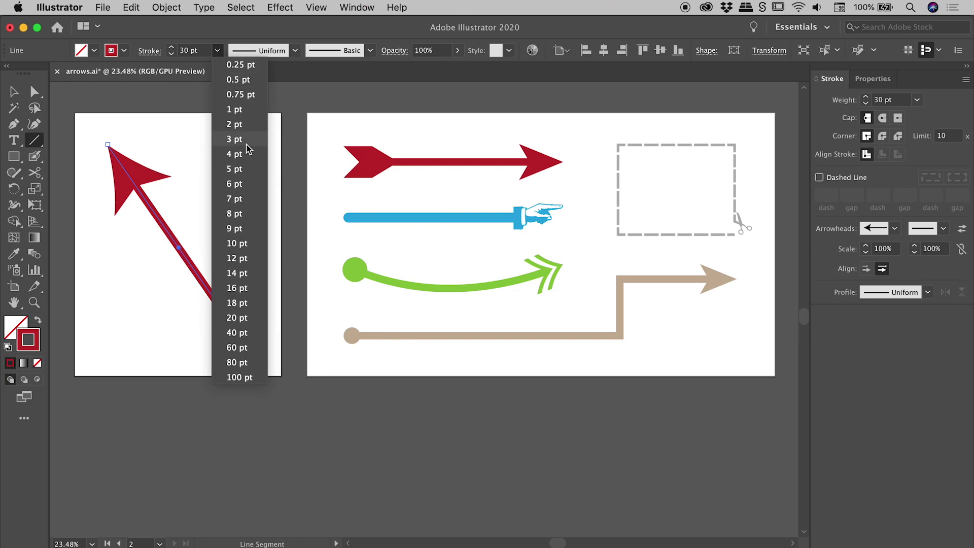
left_click(246, 348)
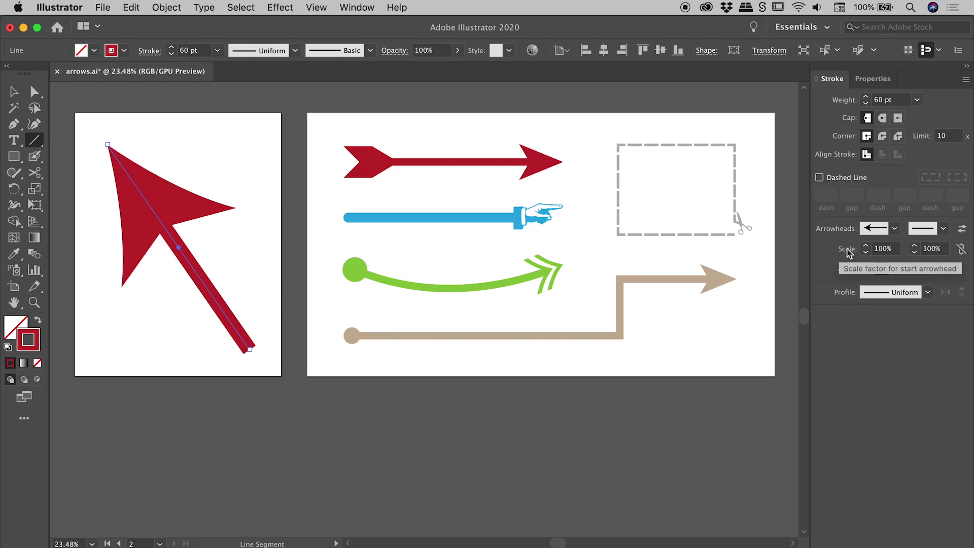
Scale the start arrowhead down to 60%.
left_click(887, 249)
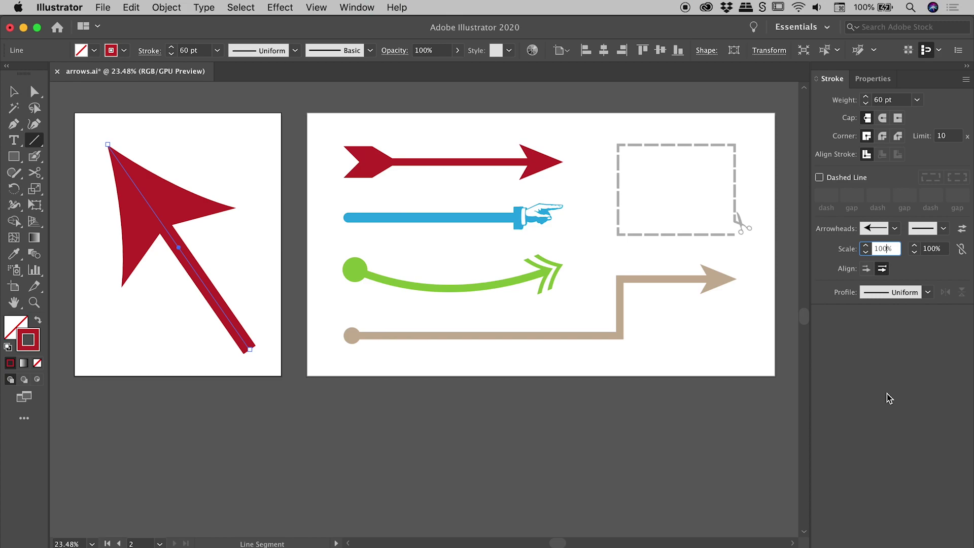
key("shift+Down")
key("shift+Down")
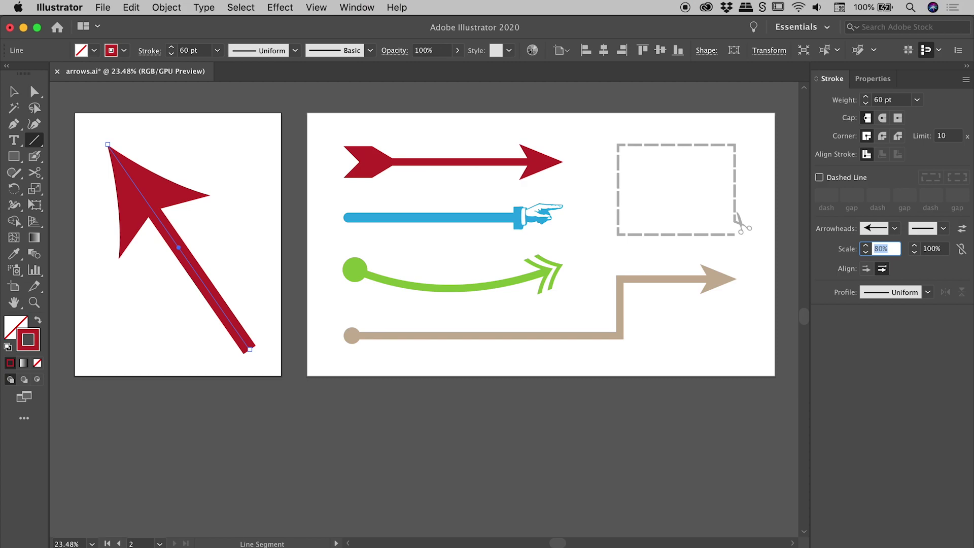
key("shift+Down")
key("shift+Down")
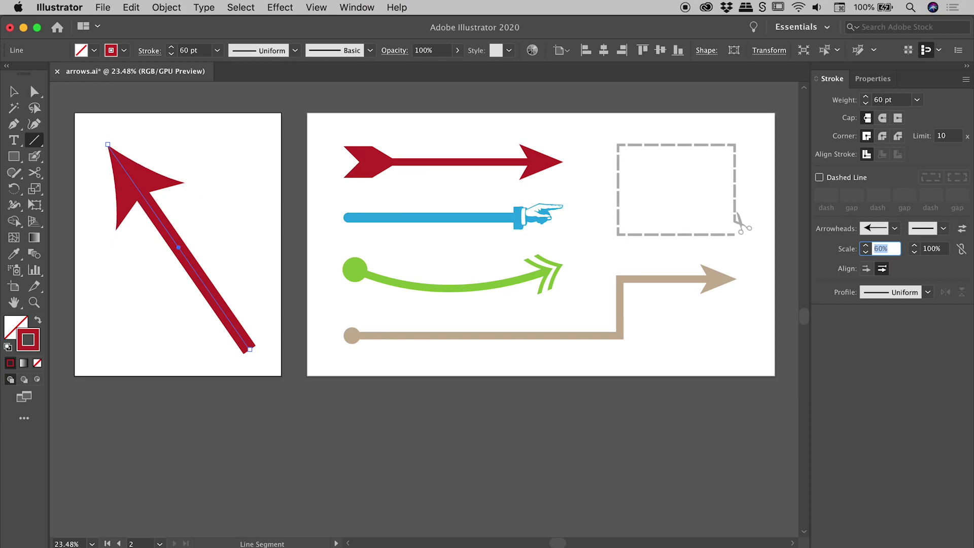
key("shift+Down")
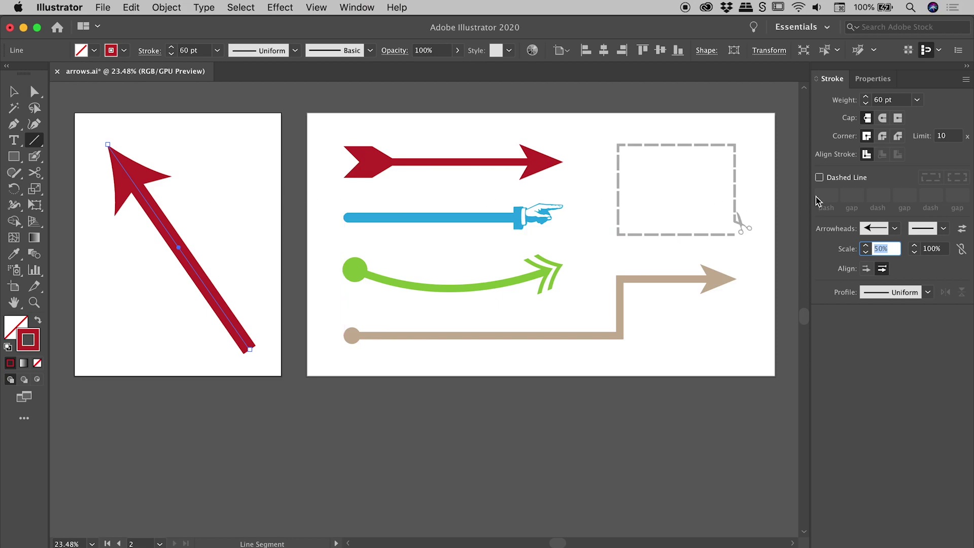
Try Arrow 3, then set Arrow 20 as the end arrowhead at 60% scale.
left_click(947, 228)
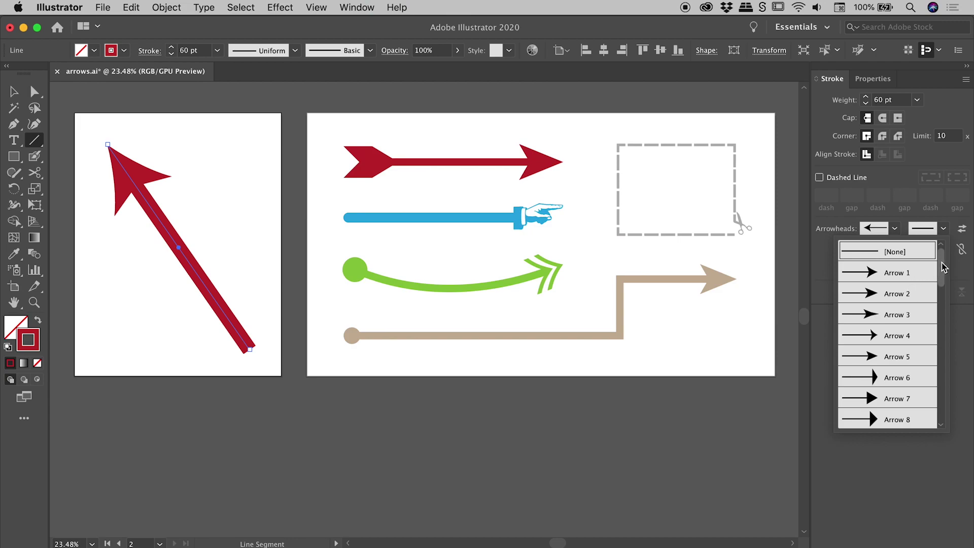
left_click(904, 318)
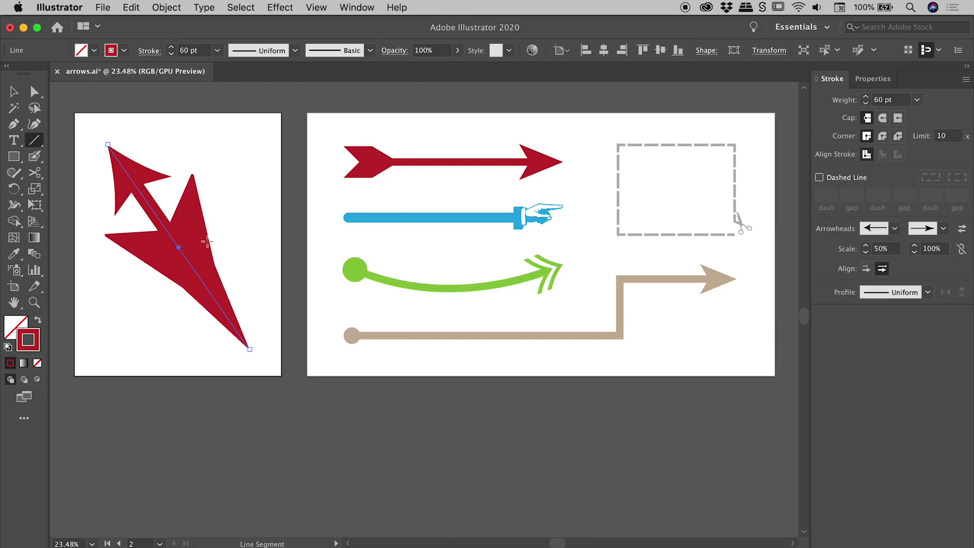
left_click(944, 232)
scroll(950, 328, "down", 10)
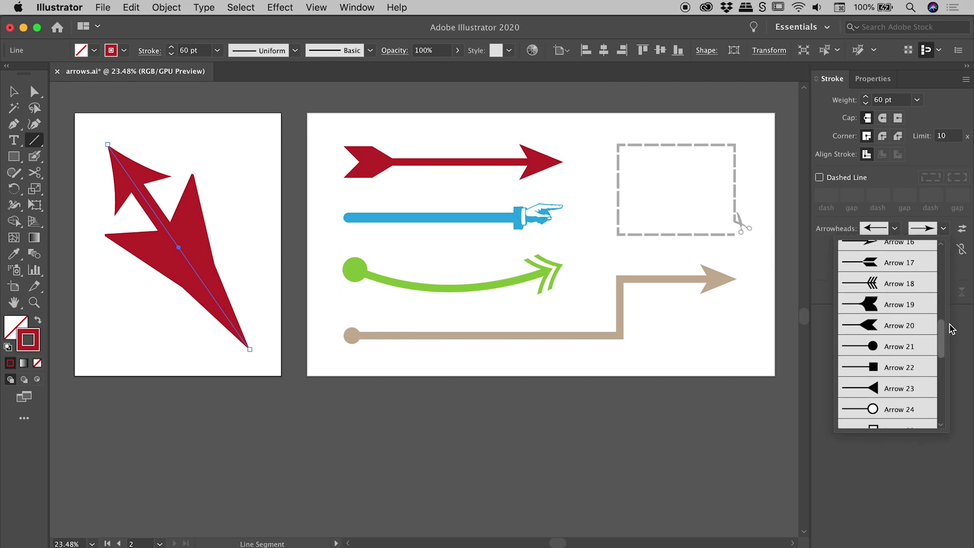
scroll(951, 328, "down", 2)
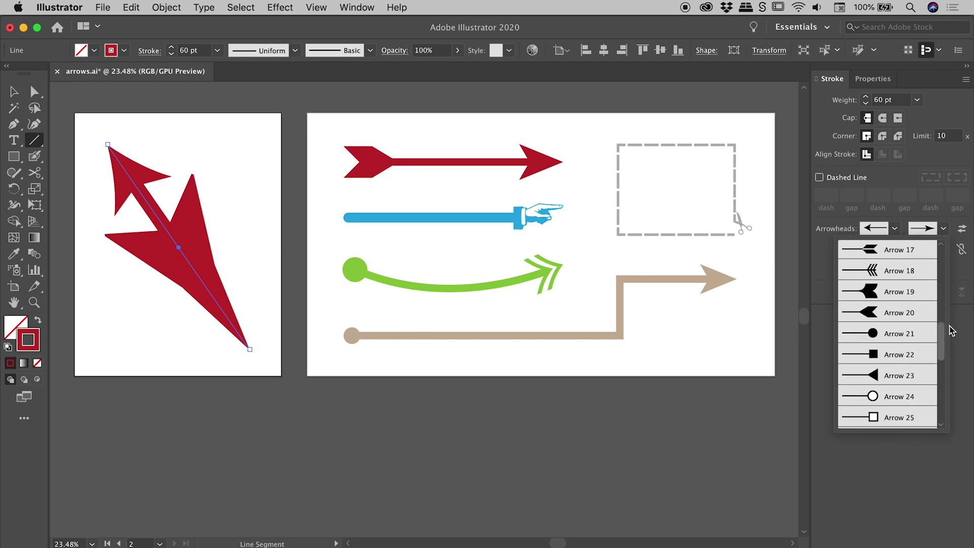
left_click(898, 303)
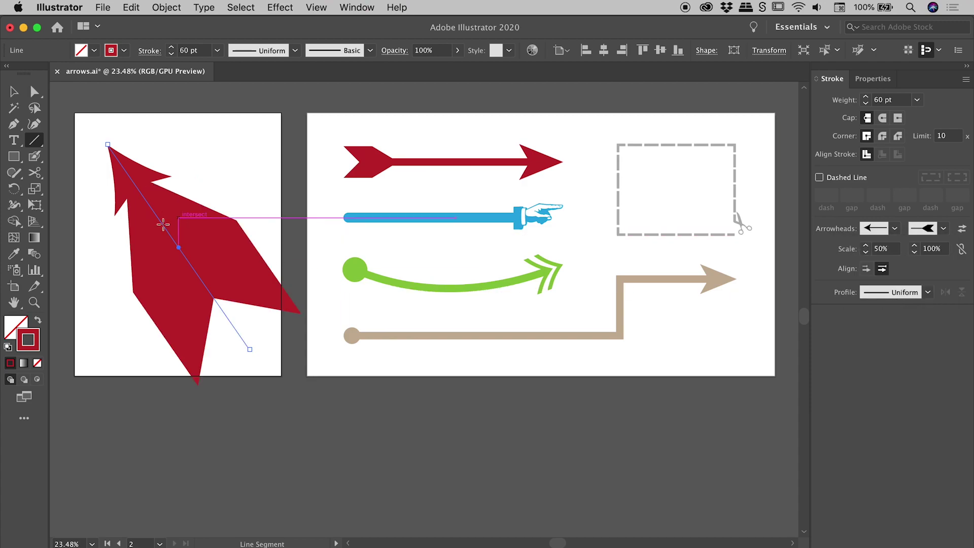
left_click(933, 249)
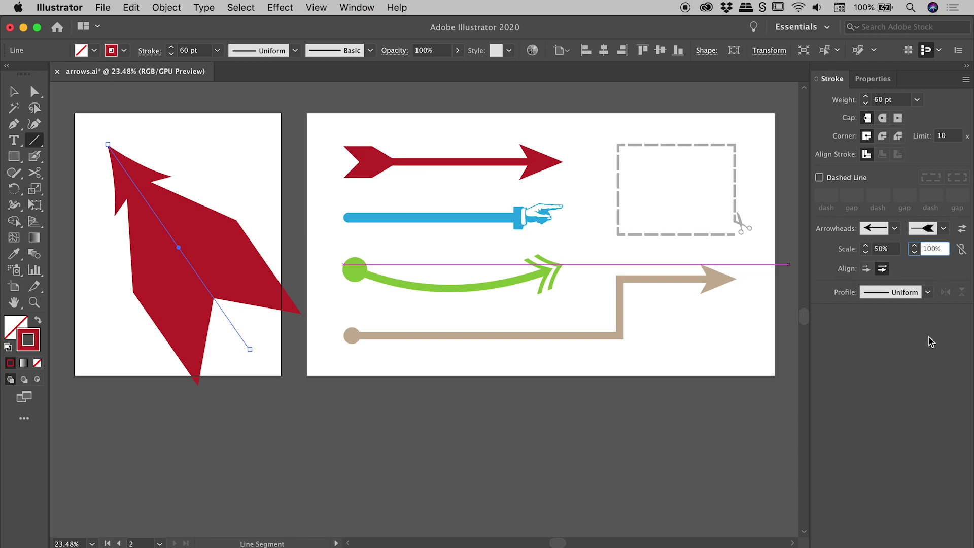
type("60")
key("Return")
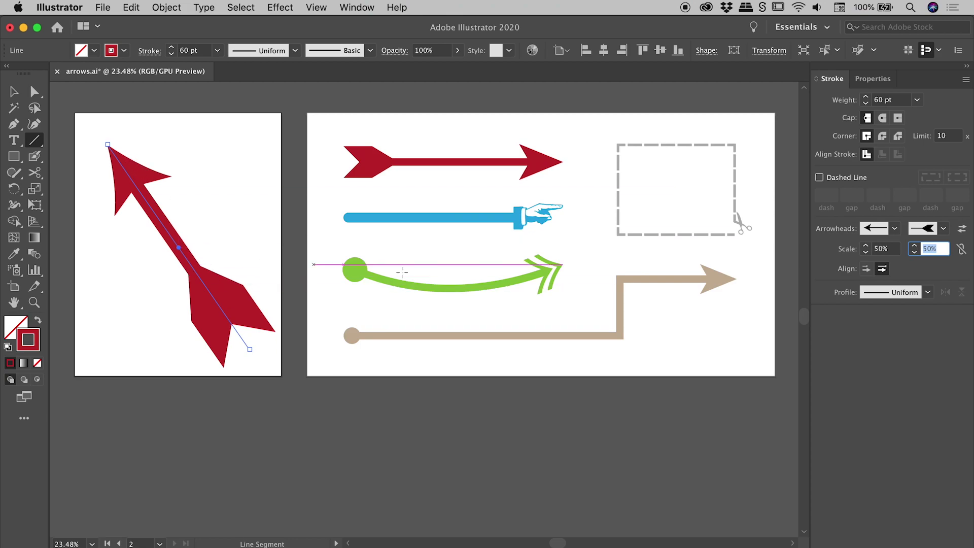
Swap the arrowheads and back, then reduce the end arrowhead scale to 30%.
left_click(962, 229)
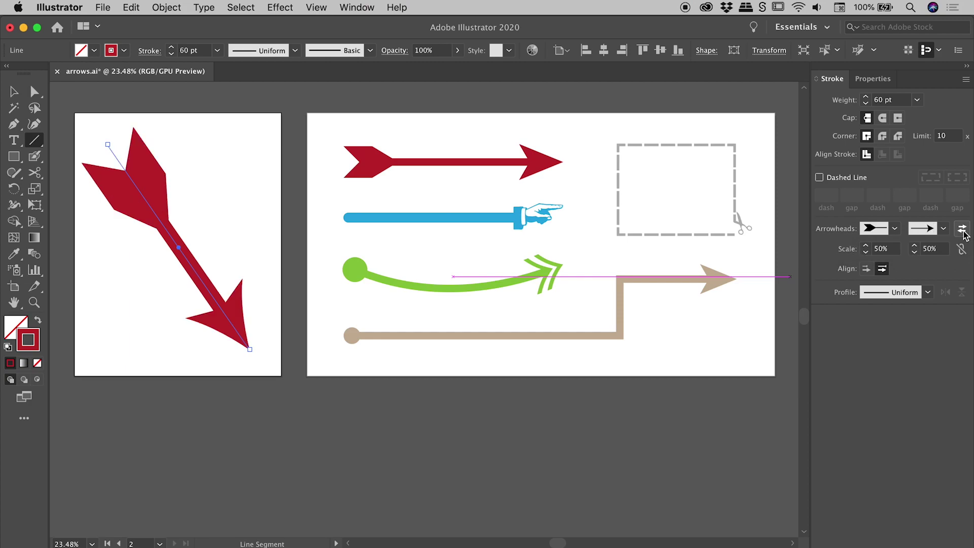
left_click(963, 229)
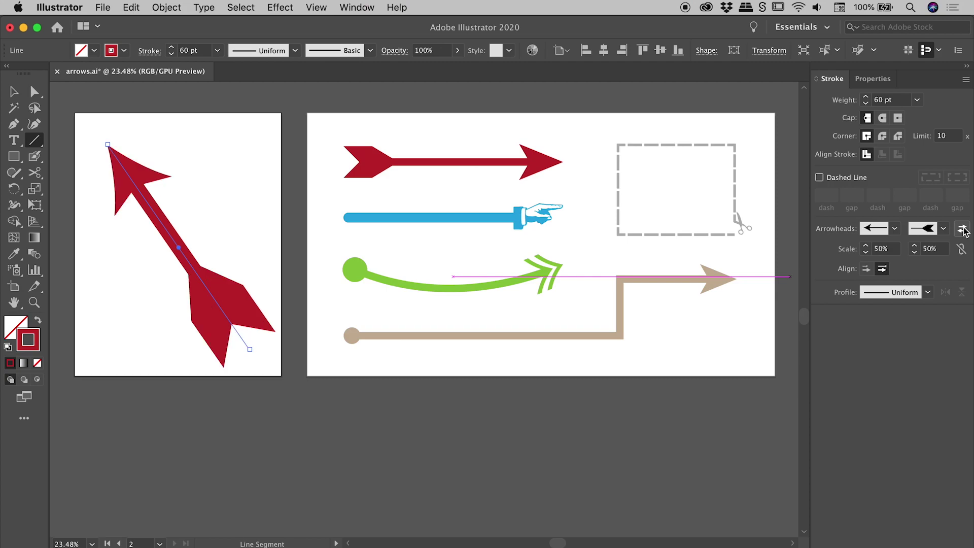
left_click(935, 249)
key("shift+Down")
key("shift+Down")
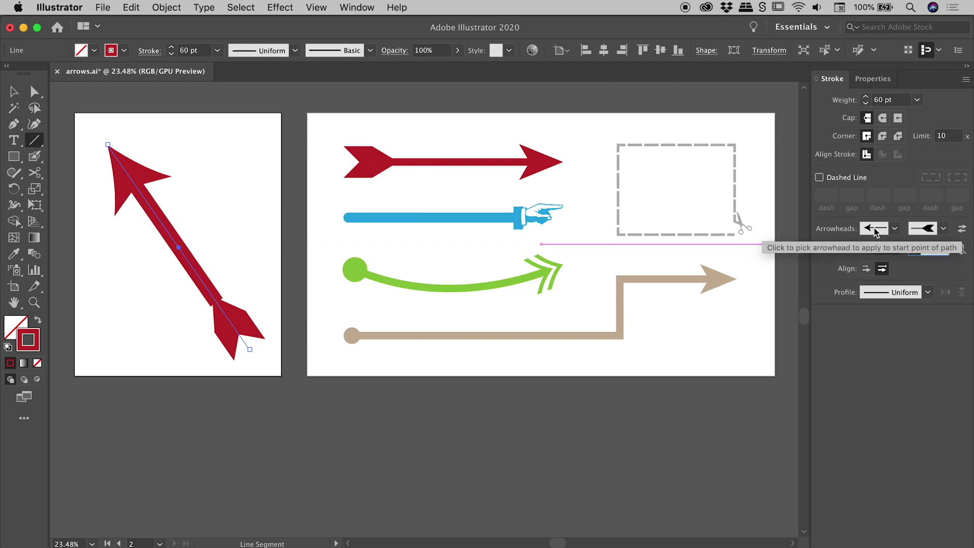
left_click(930, 247)
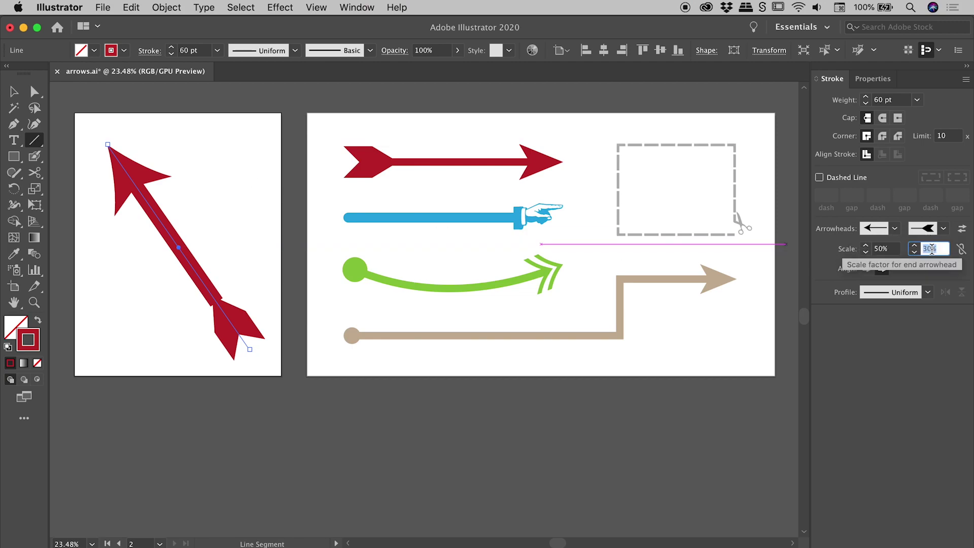
left_click(942, 355)
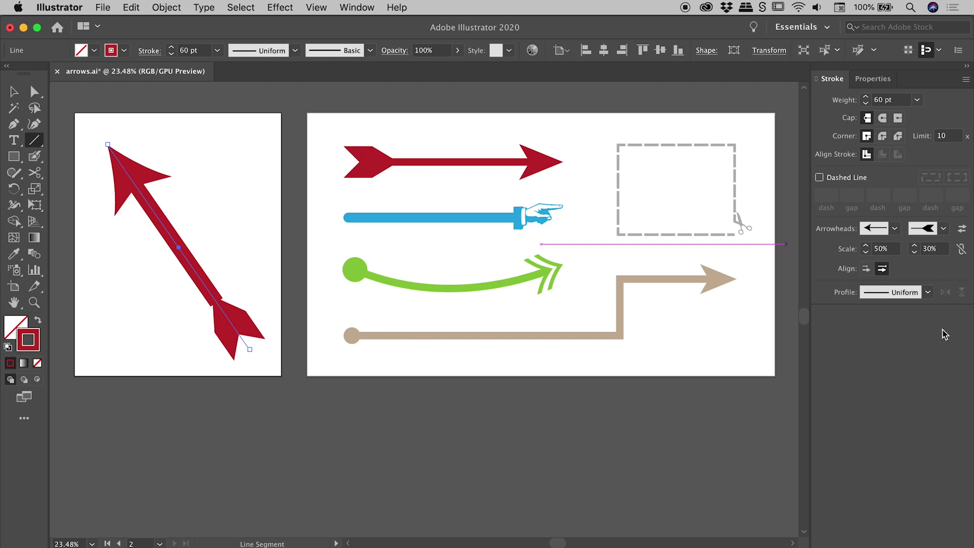
Link the arrowhead scales, adjust them to 67% start and 40% end, then unlink.
left_click(962, 251)
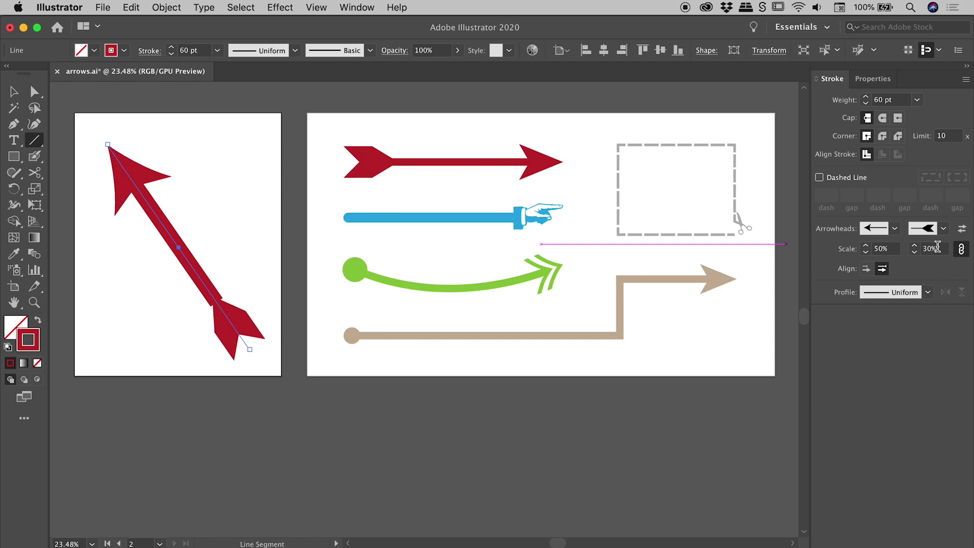
left_click(934, 249)
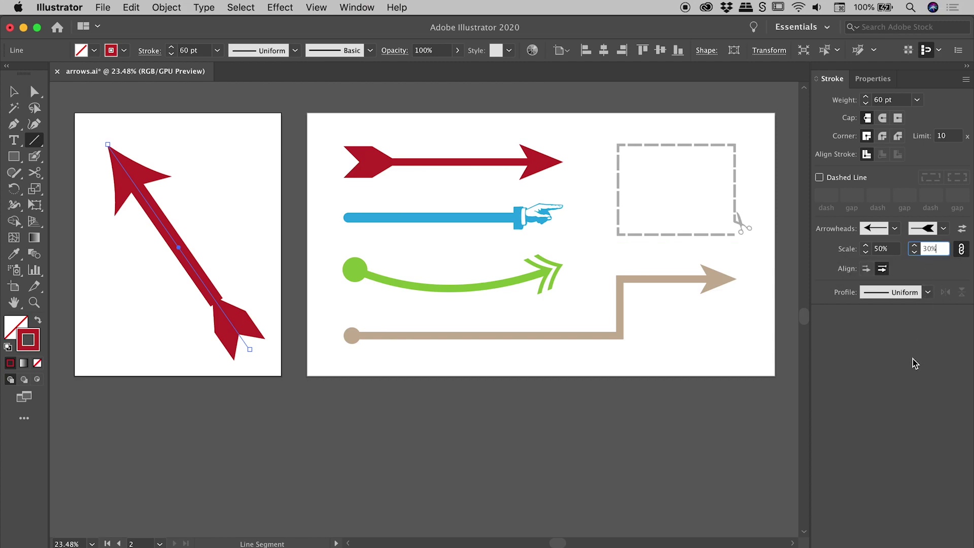
key("shift+Up")
key("shift+Up")
key("shift+Down")
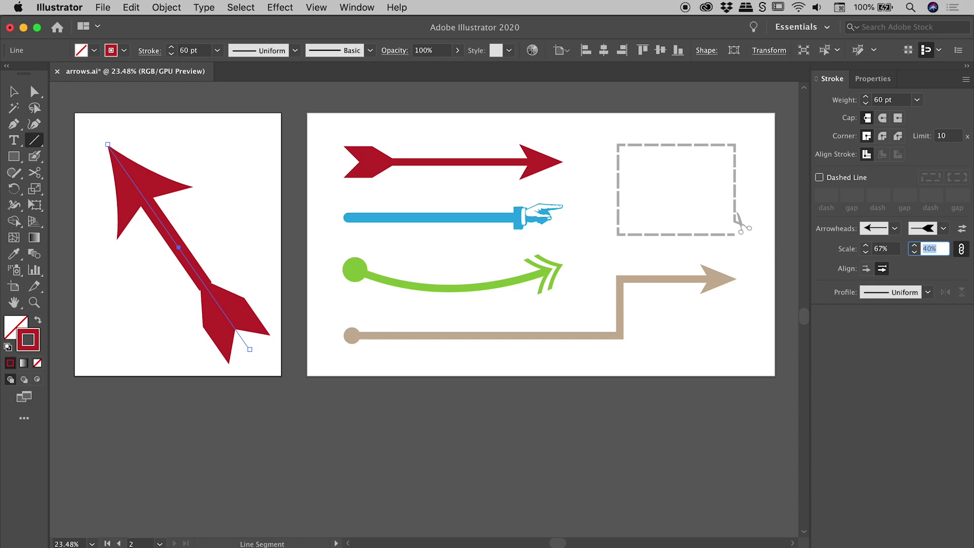
key("shift+Down")
key("shift+Up")
left_click(962, 250)
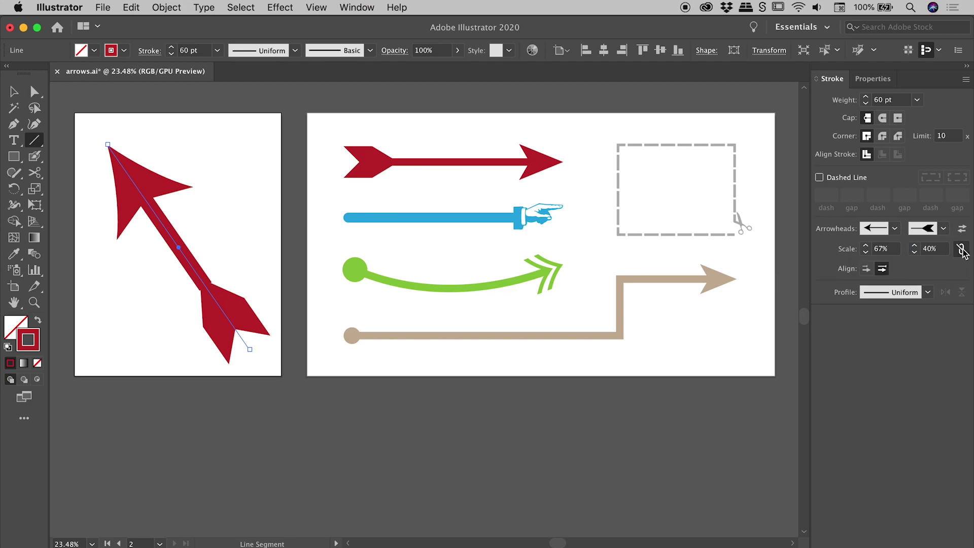
left_click(865, 270)
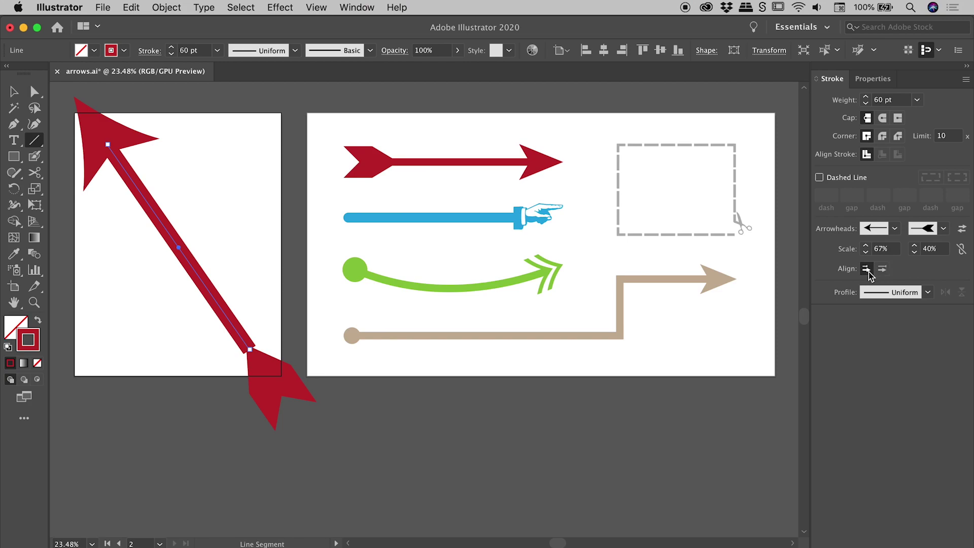
left_click(883, 269)
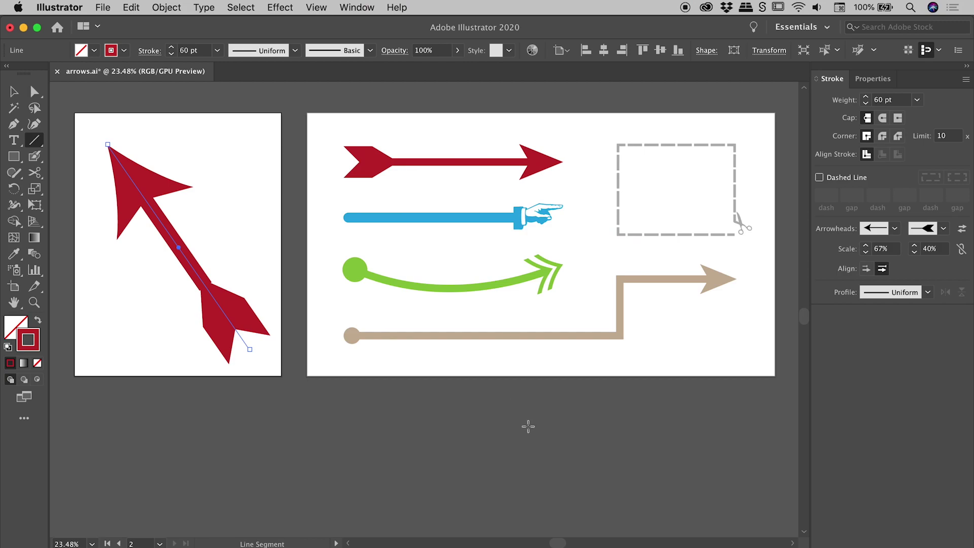
Select the blue pointing-hand line and confirm its Arrow 37 end arrowhead.
key("v")
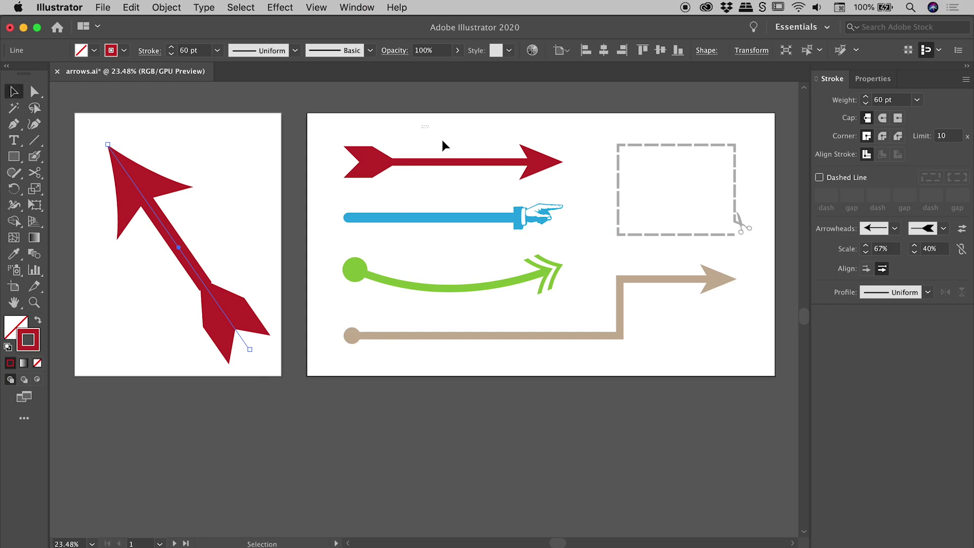
left_click(456, 161)
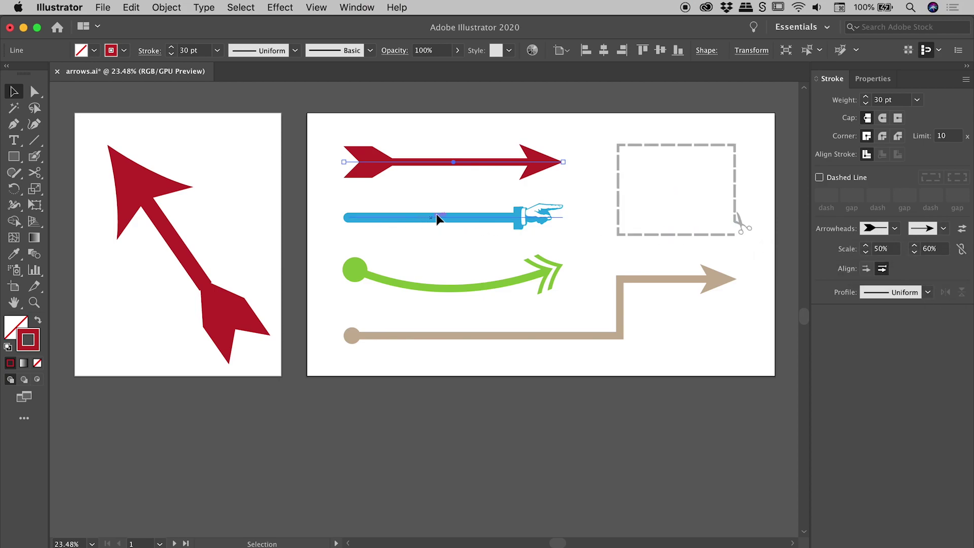
left_click_drag(316, 203, 388, 224)
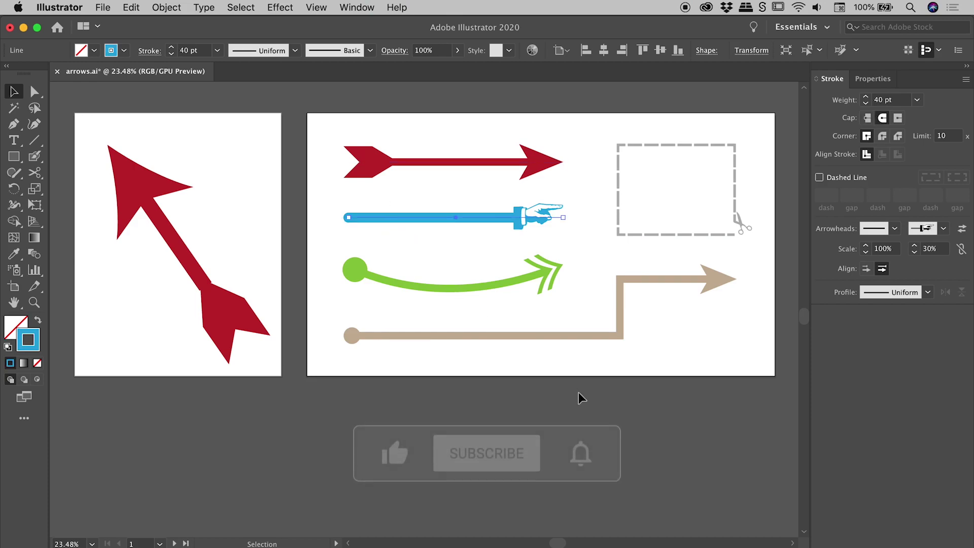
left_click(943, 228)
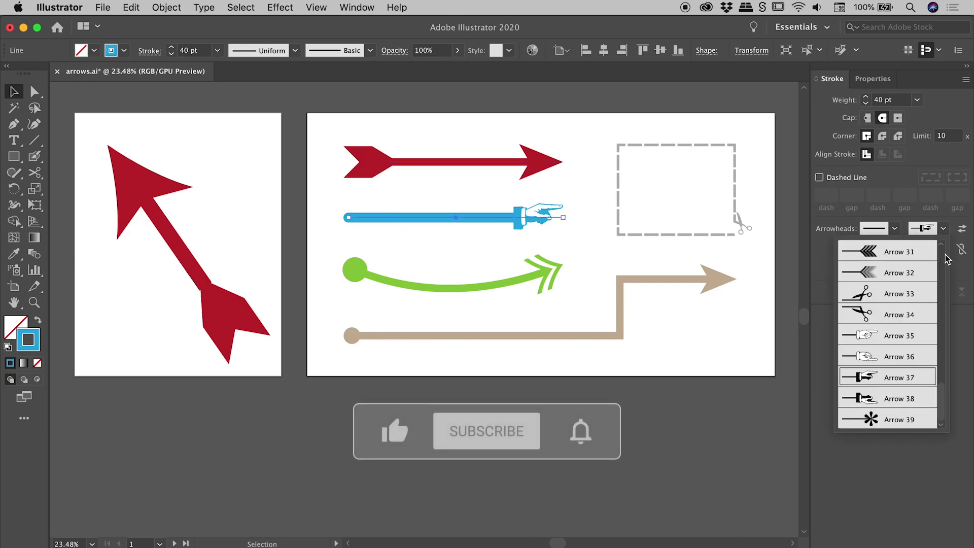
scroll(944, 396, "up", 1)
scroll(913, 392, "down", 1)
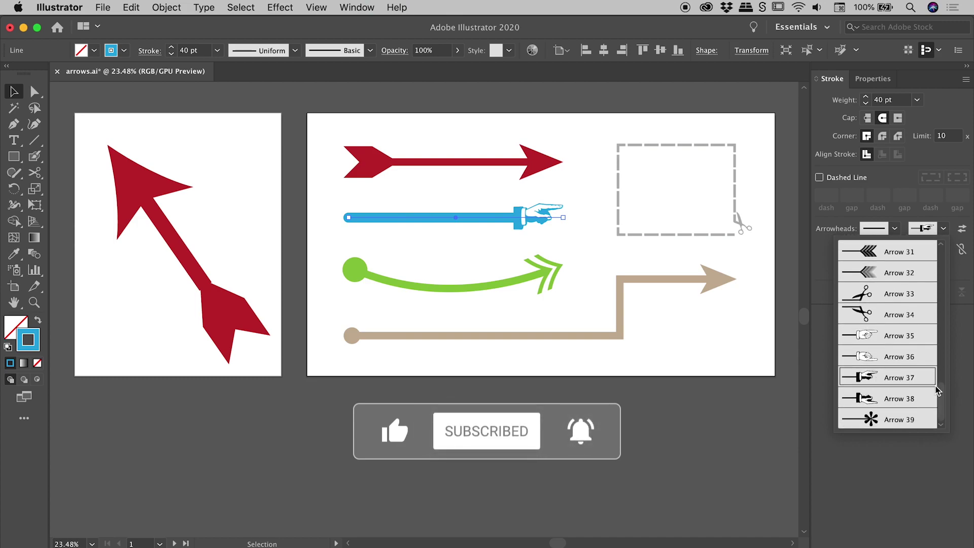
left_click(681, 397)
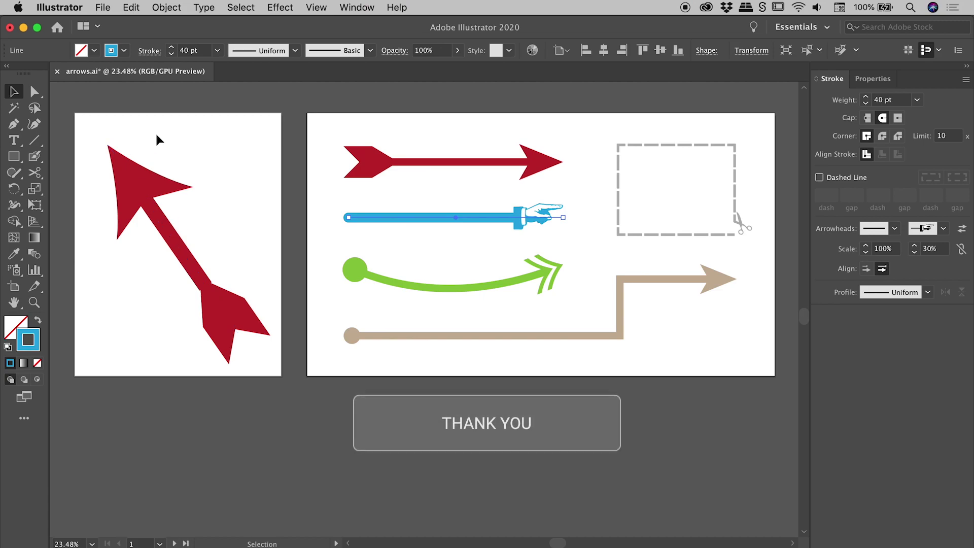
Delete the red diagonal arrow and draw a vertical line down the left artboard.
left_click(123, 232)
key("Delete")
left_click(35, 140)
left_click_drag(169, 143, 170, 332)
Give the vertical line an Arrow 37 pointing-hand end at 20% scale, then reselect it.
left_click(944, 229)
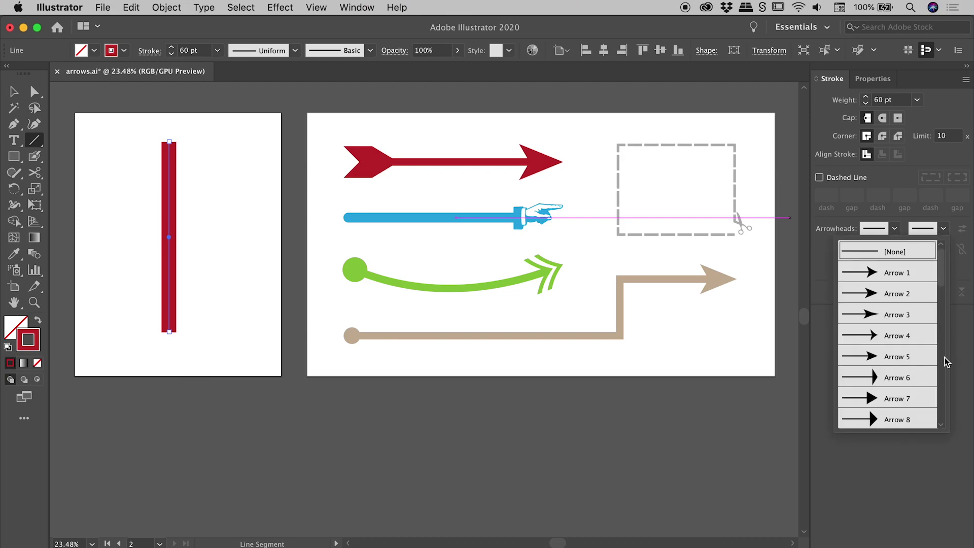
left_click_drag(942, 274, 944, 411)
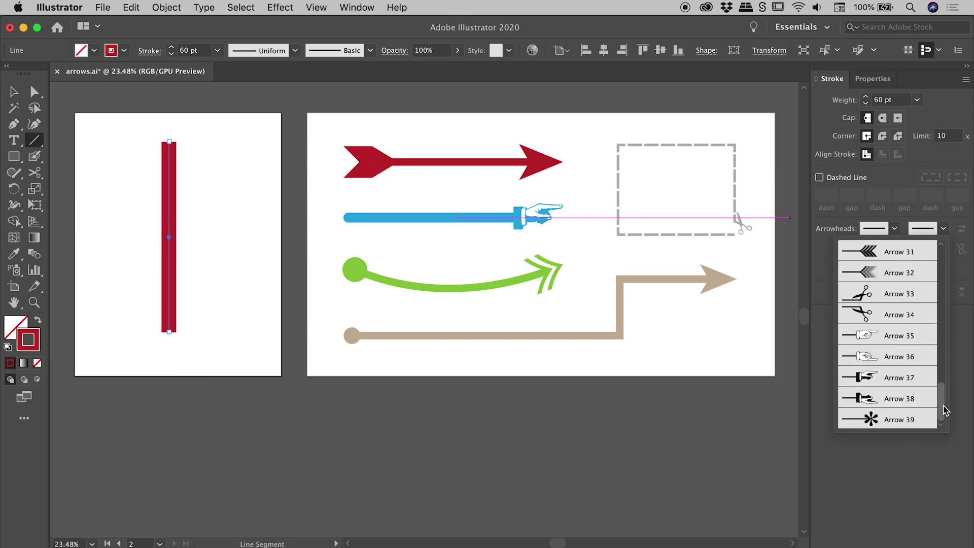
left_click(897, 378)
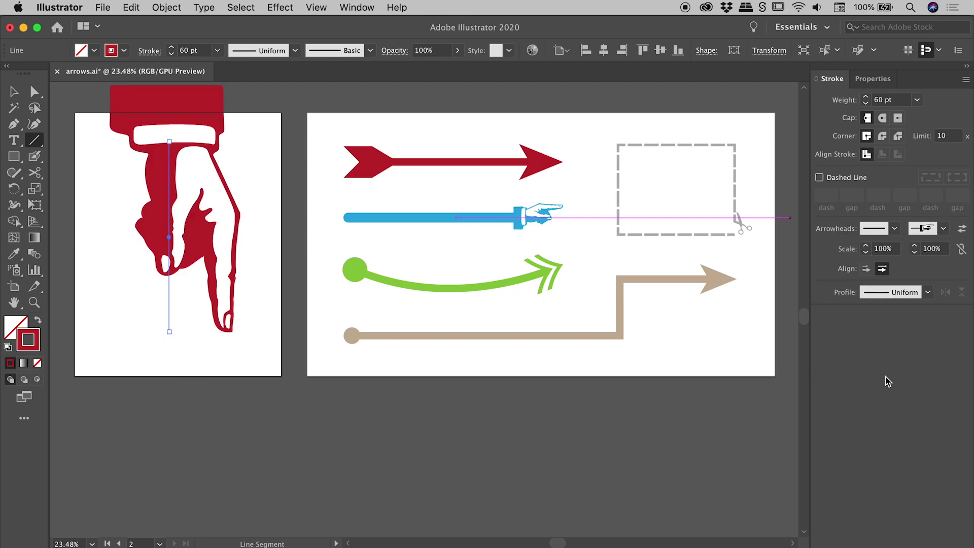
left_click(938, 248)
key("BackSpace")
key("Return")
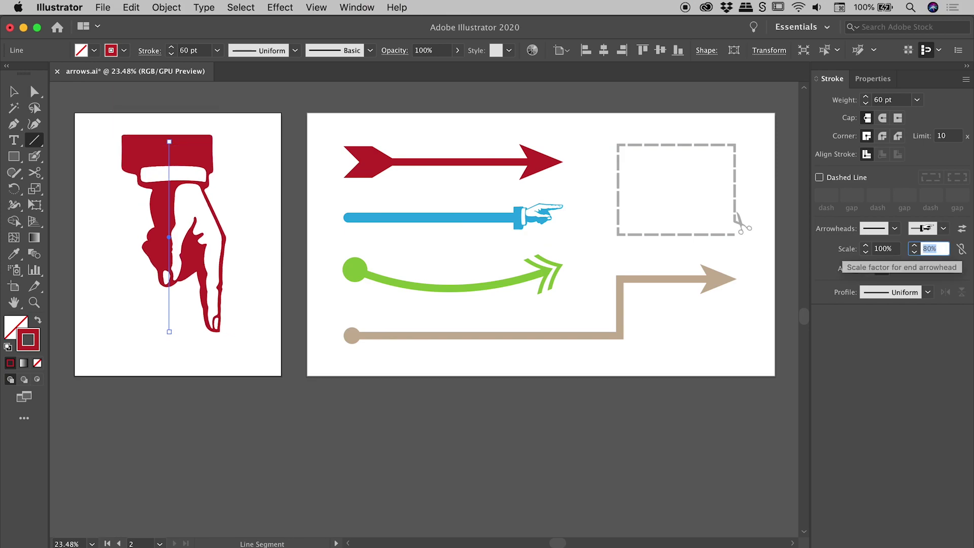
key("shift+Up")
key("v")
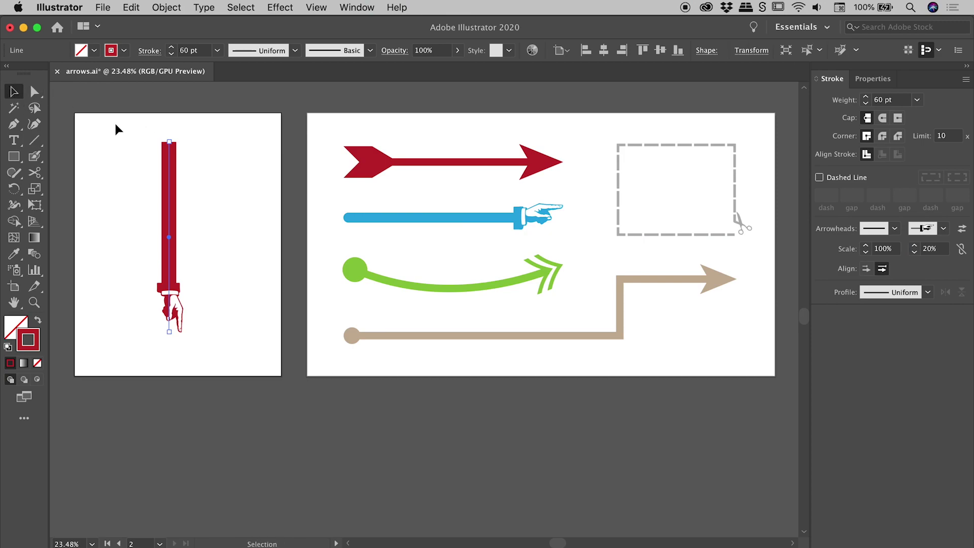
left_click(245, 189)
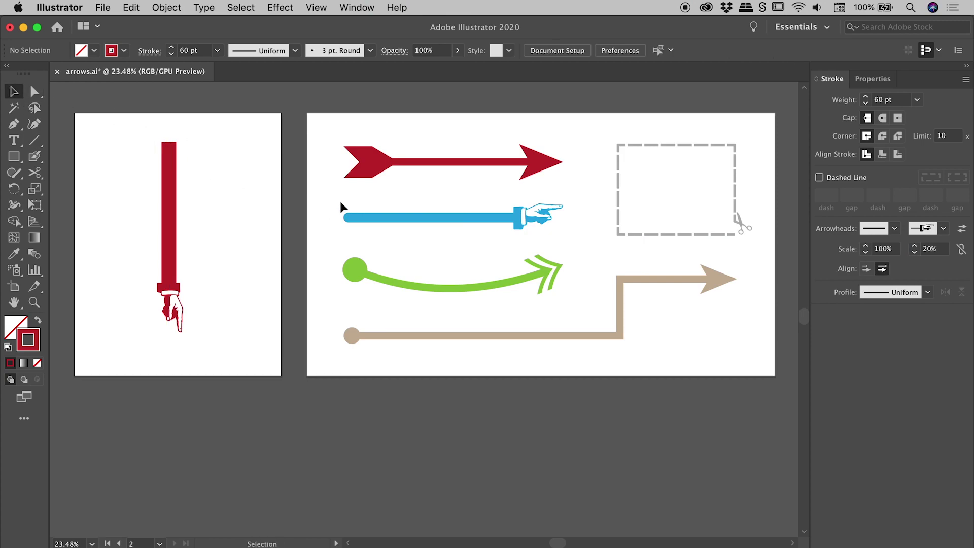
left_click(171, 171)
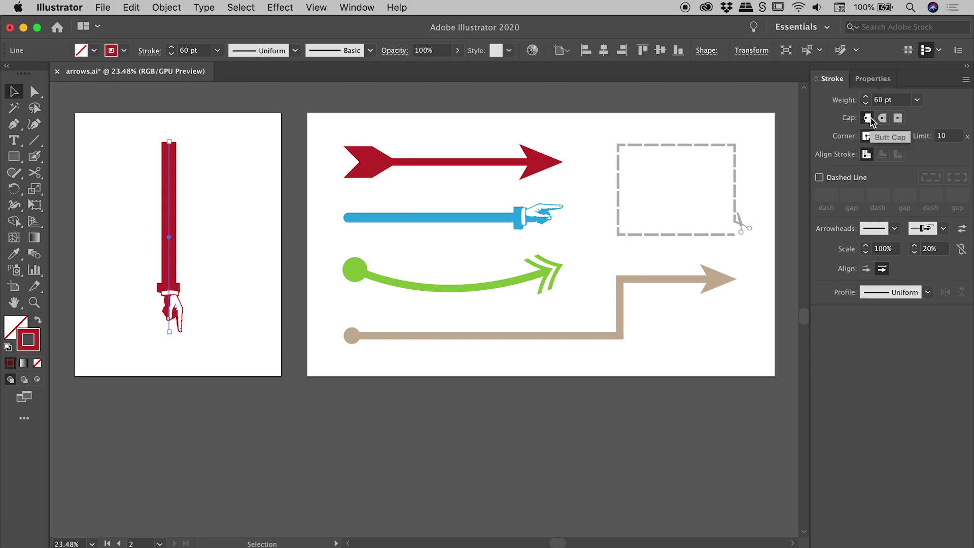
Try Projecting Cap then Round Cap on the hand line, then delete the line.
left_click(898, 119)
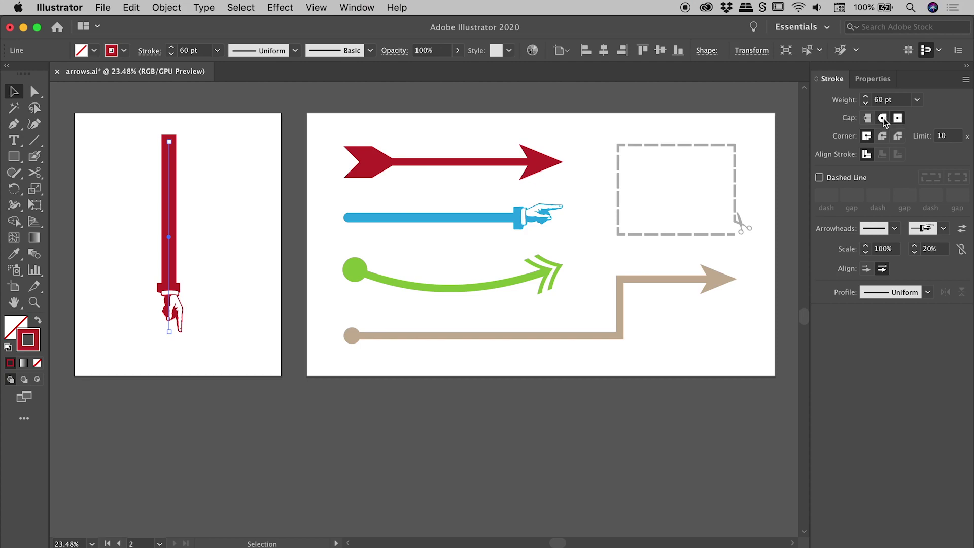
left_click(883, 119)
left_click(190, 142)
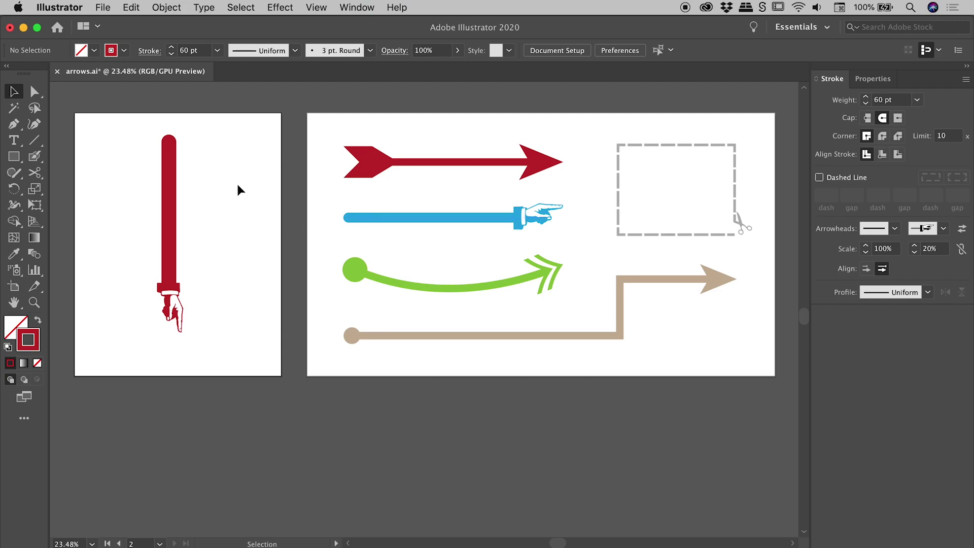
left_click(170, 181)
key("Delete")
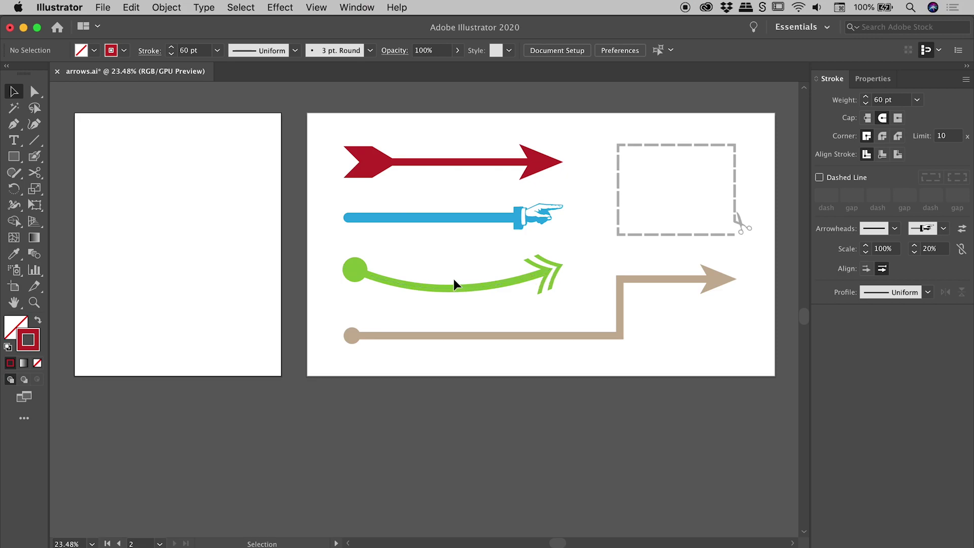
Draw a two-point curved path with the Pen tool on the left artboard and select it.
left_click(15, 124)
left_click_drag(172, 150, 132, 187)
left_click_drag(190, 319, 260, 364)
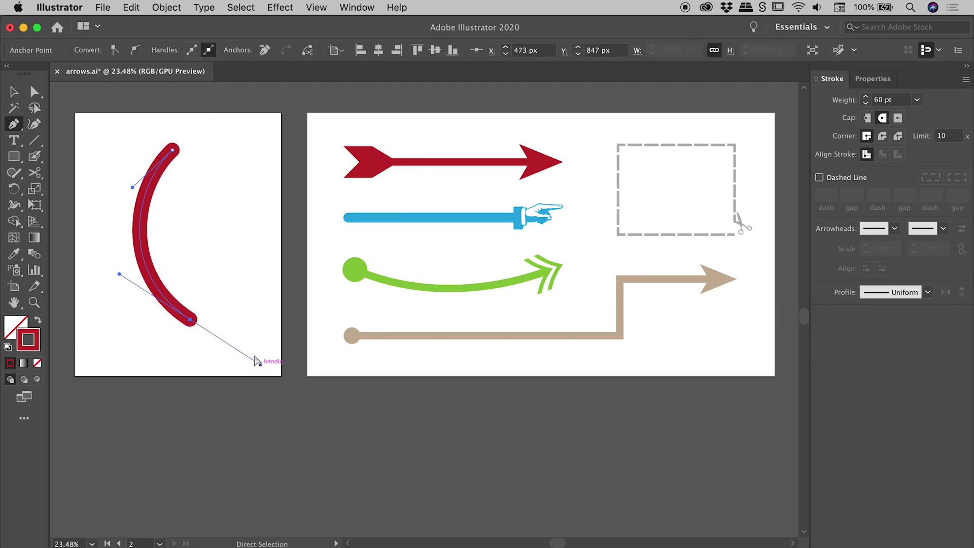
left_click(163, 191, "super")
key("v")
left_click_drag(104, 125, 193, 189)
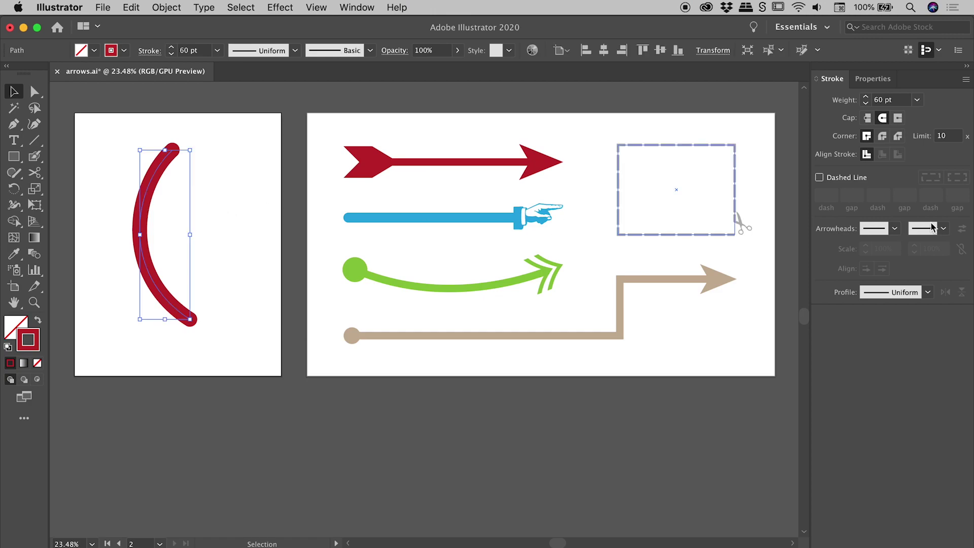
Add an Arrow 1 start arrowhead to the curve, scaled to 40%.
left_click(874, 228)
left_click(853, 274)
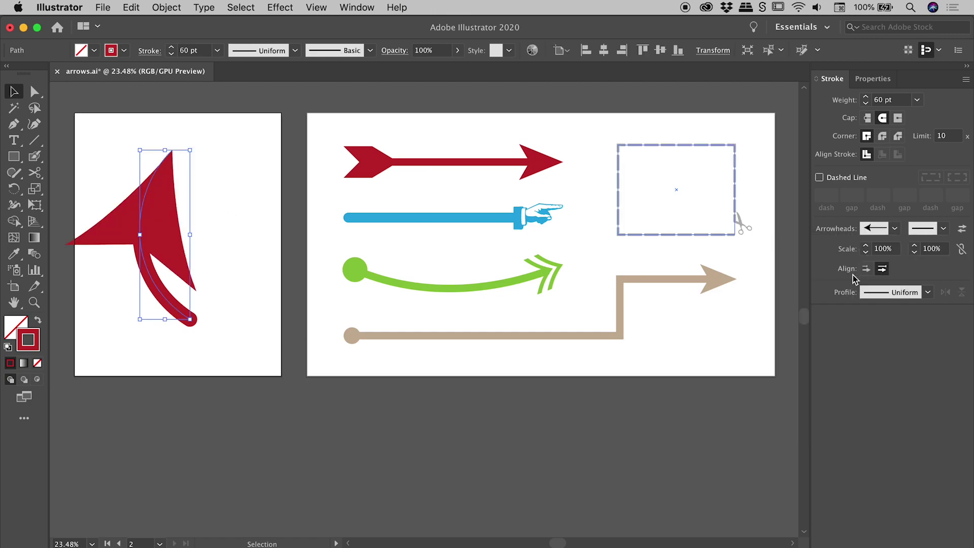
left_click(889, 249)
key("shift+Down")
key("shift+Down")
key("shift+Down")
key("shift+Down")
key("shift+Down")
key("shift+Down")
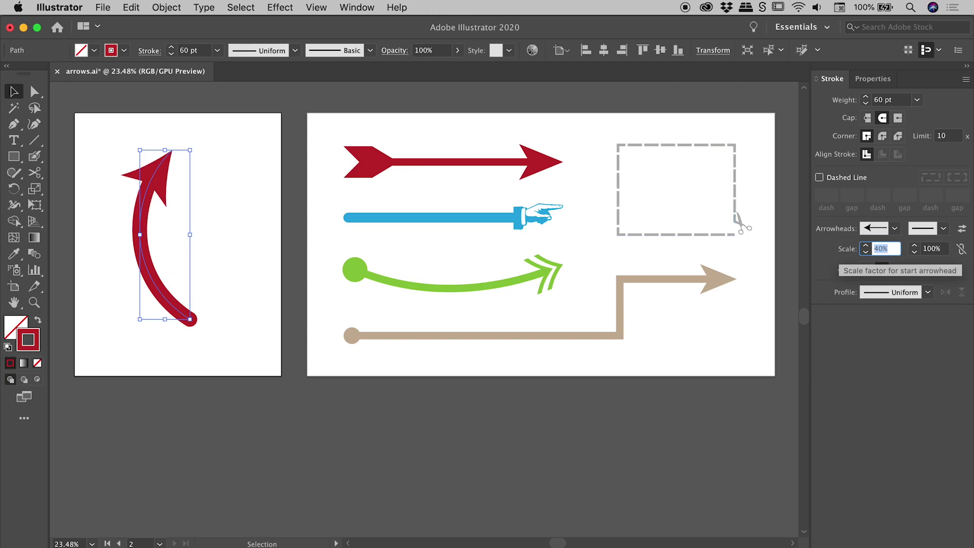
Drag the curve's top and bottom handles to widen its arc.
left_click(35, 92)
left_click_drag(237, 292, 174, 359)
left_click_drag(119, 274, 93, 308)
left_click_drag(132, 187, 75, 208)
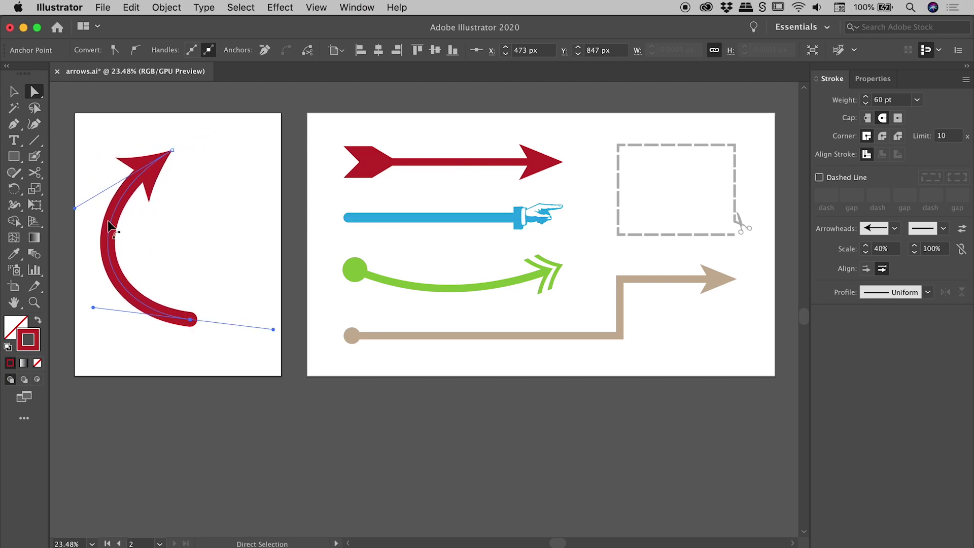
left_click(222, 236)
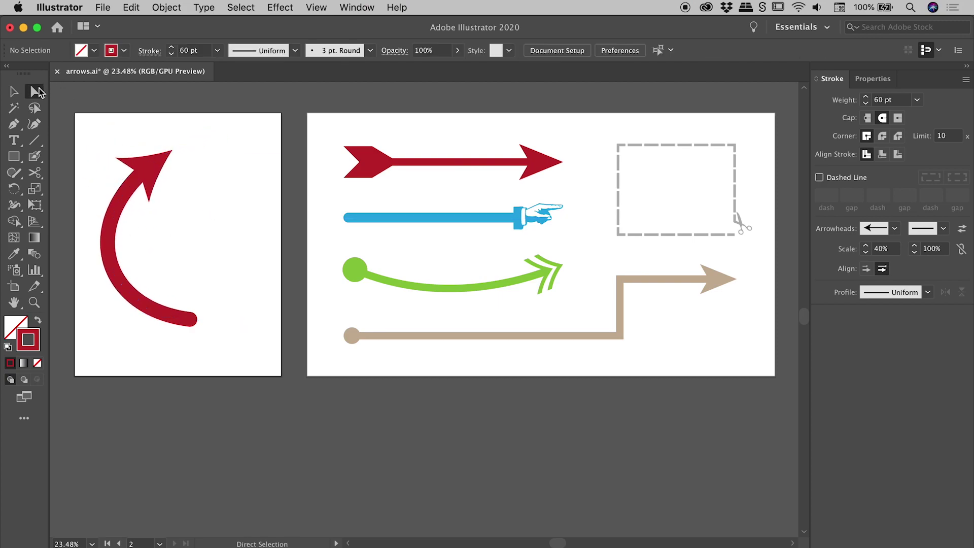
left_click(16, 91)
Delete the curved arrow and start a new Pen path along the artboard's top edge.
left_click(159, 223)
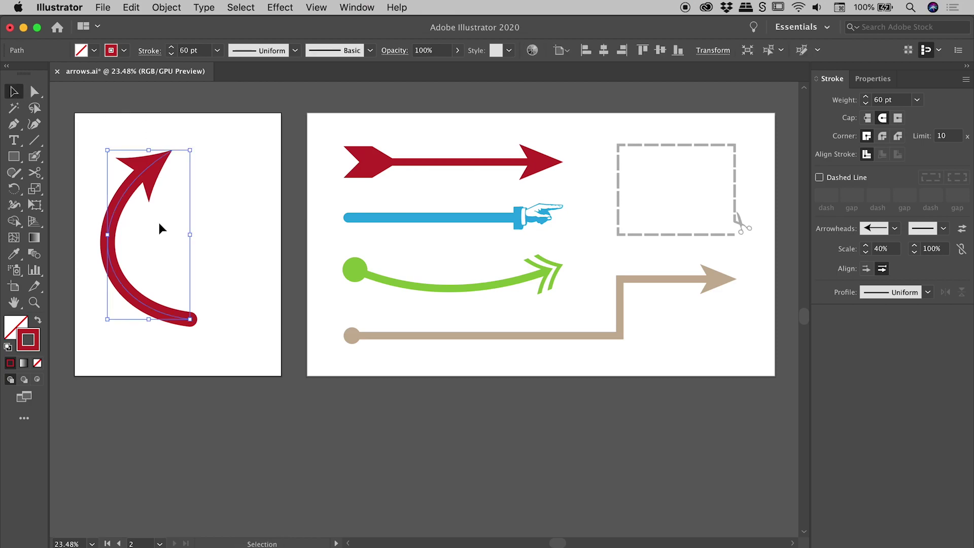
key("Delete")
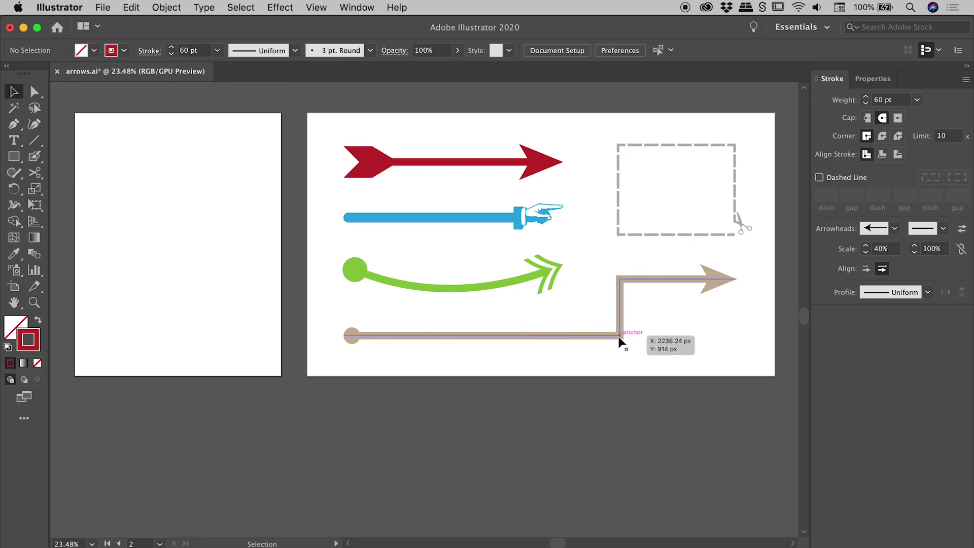
left_click(14, 125)
left_click(108, 148)
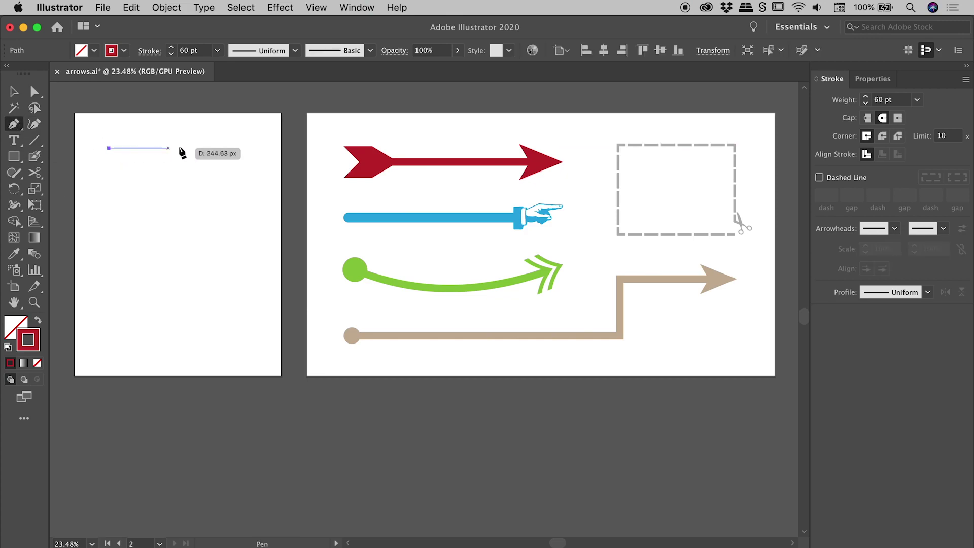
left_click(244, 148)
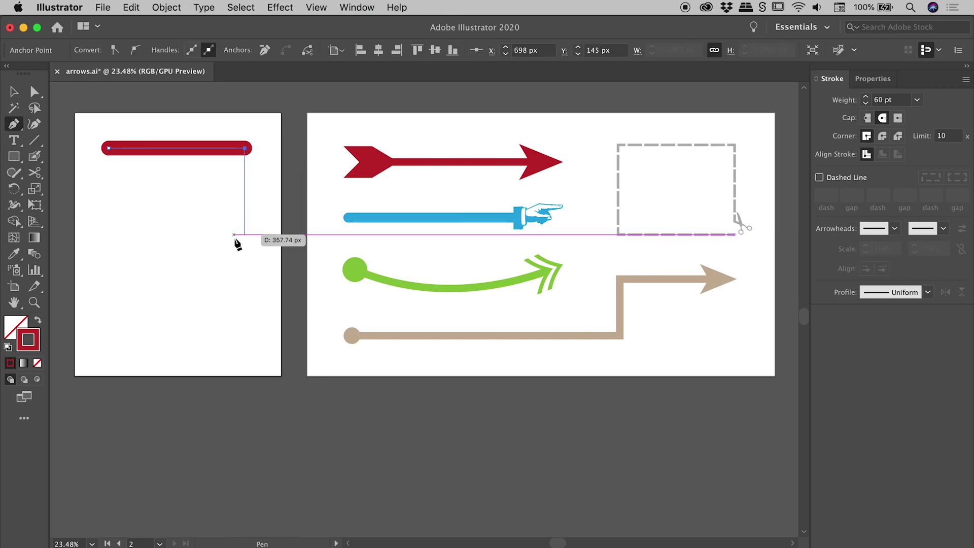
Finish the red Pen path down the right side and left along the bottom, then select it.
left_click(191, 261)
left_click(239, 311, "super")
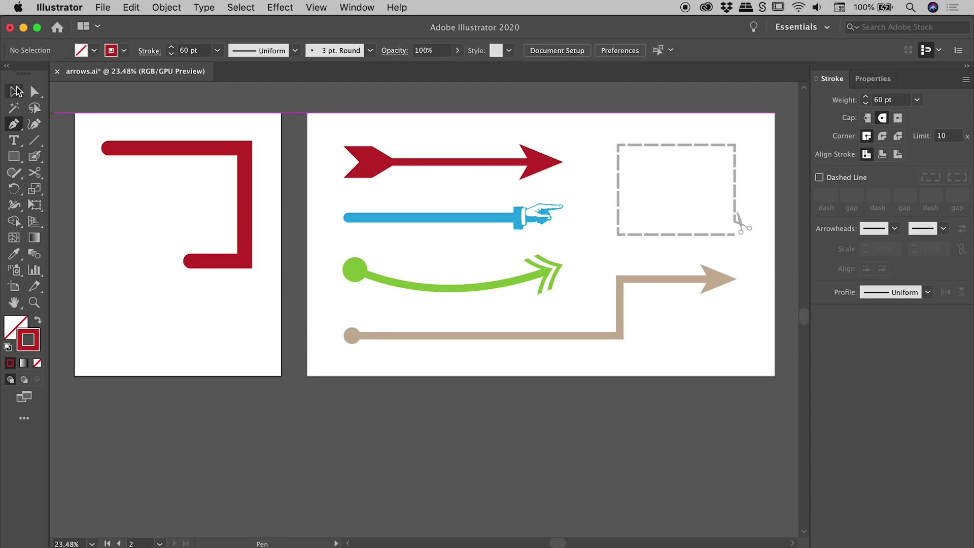
left_click(15, 91)
left_click_drag(152, 141, 186, 182)
Add Arrow 1 as the end arrowhead at 50% scale.
left_click(943, 229)
left_click(902, 273)
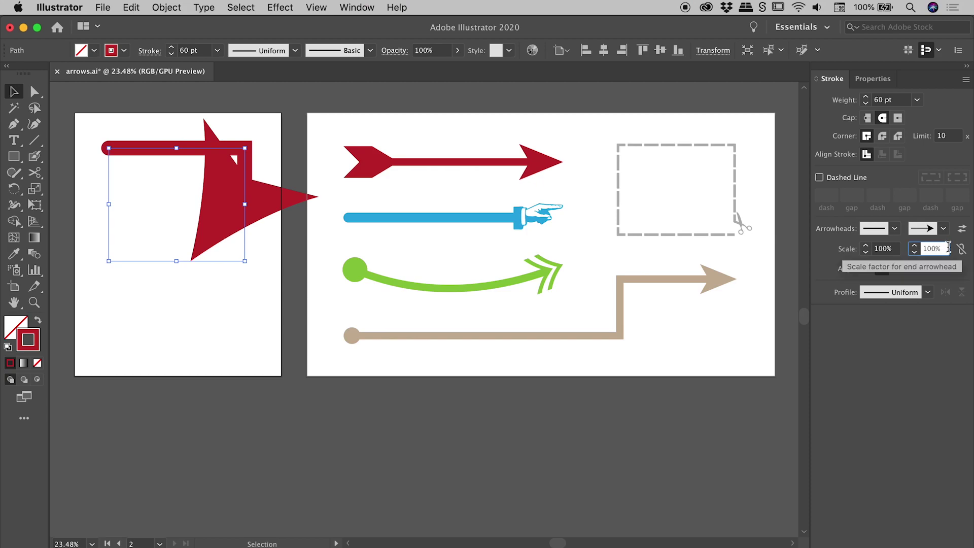
type("50")
key("Return")
Try 60% scale and both align options, settling on 50% with the tip extending past the path end.
key("shift+Up")
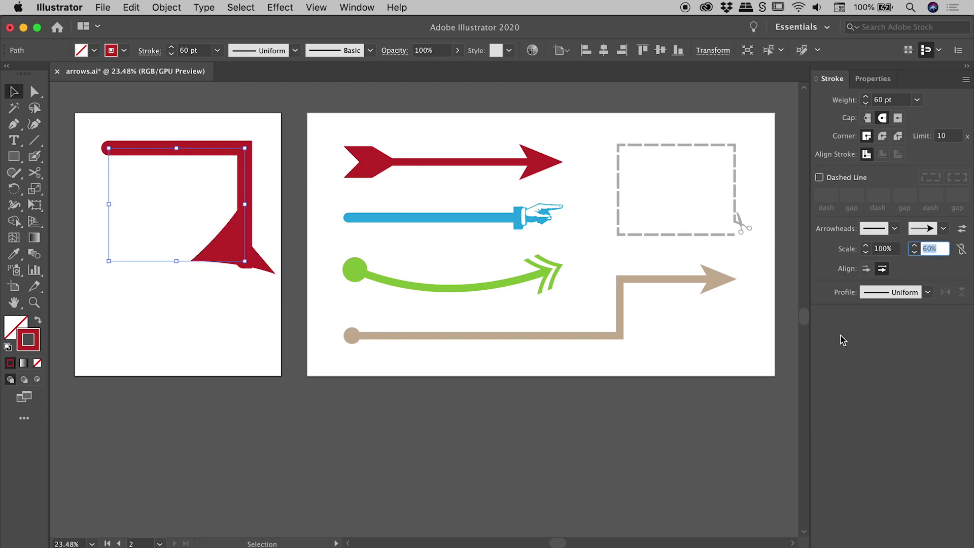
left_click(868, 270)
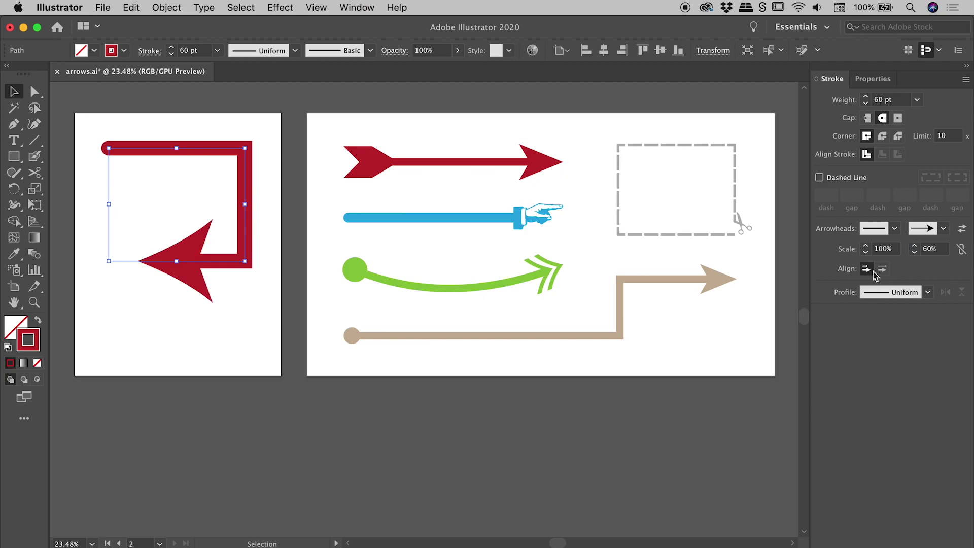
left_click(882, 268)
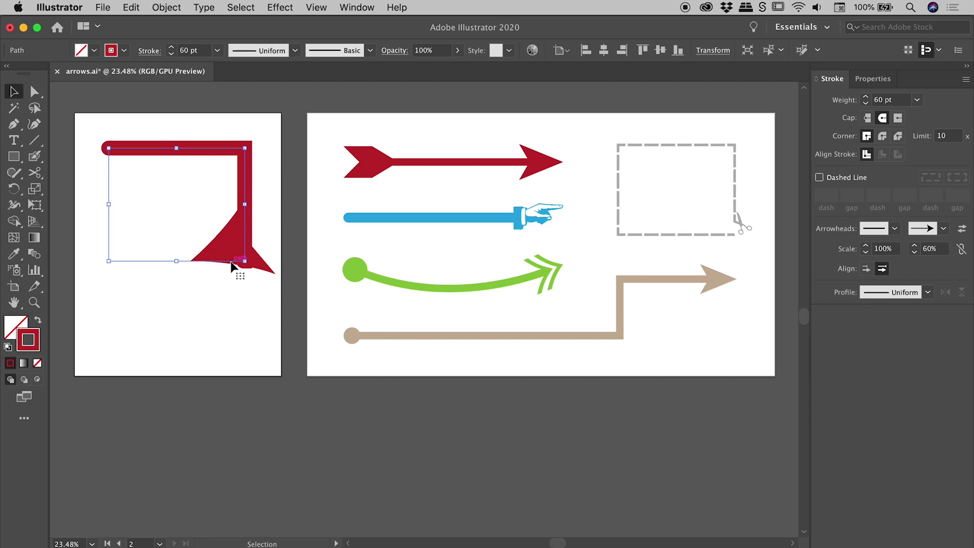
left_click(873, 272)
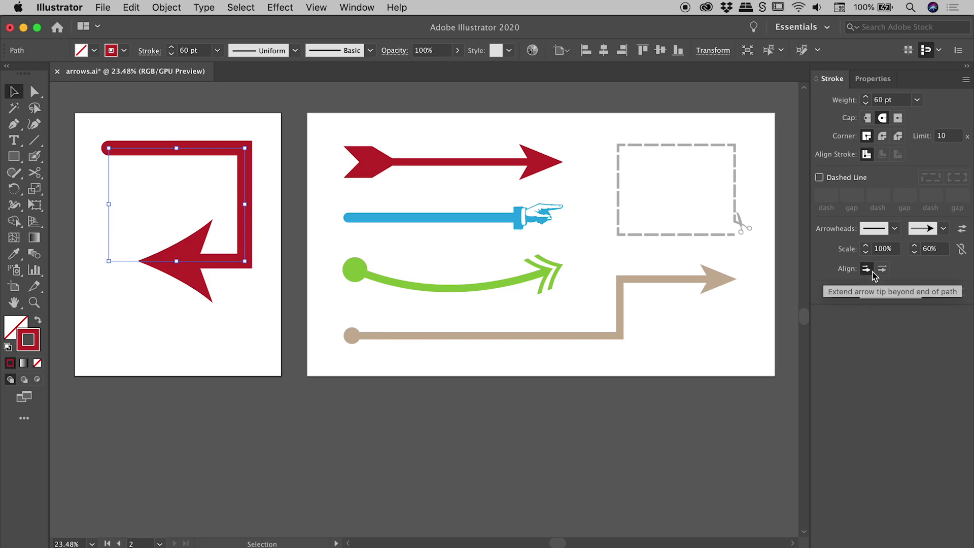
double_click(942, 251)
type("50")
key("Return")
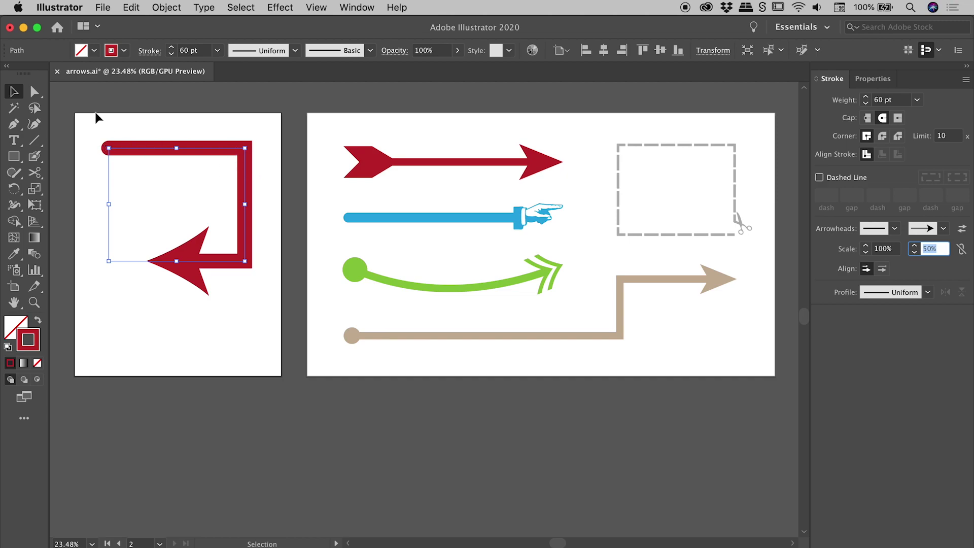
Extend the red path downward from its end so the arrow points down, then deselect.
left_click(18, 126)
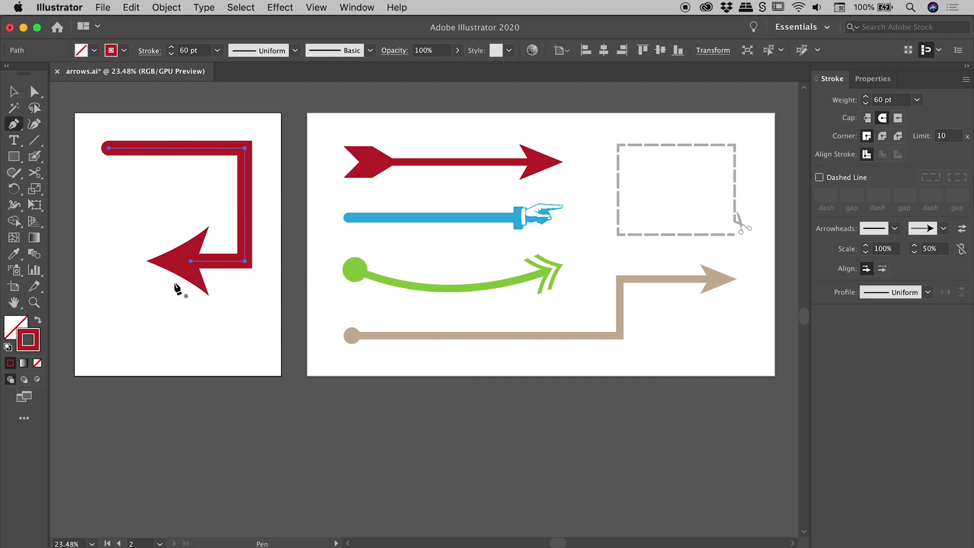
left_click_drag(190, 262, 191, 286)
left_click(191, 354)
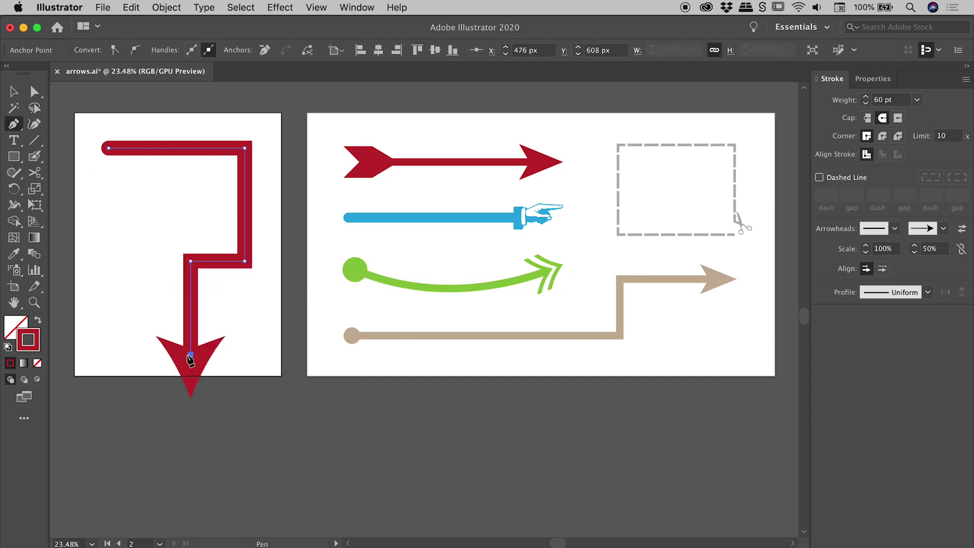
left_click(14, 91)
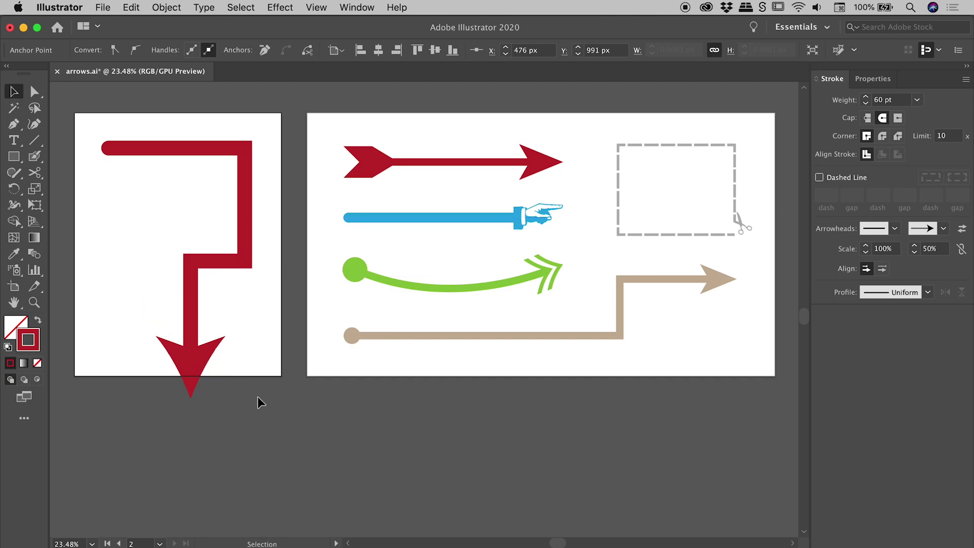
left_click(255, 392)
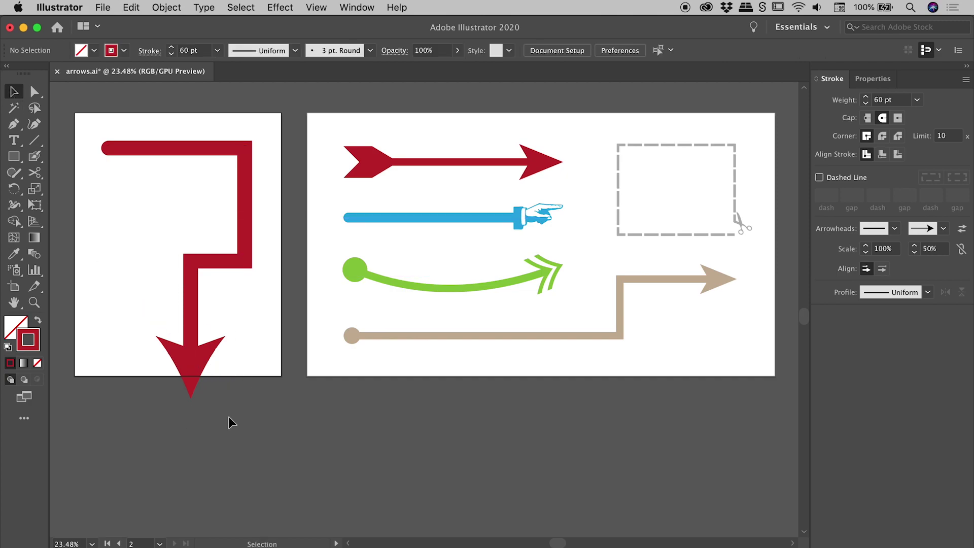
Pull the red arrow's lower anchors up with Direct Selection to shorten it.
left_click(32, 91)
left_click_drag(155, 215, 264, 377)
left_click_drag(186, 260, 191, 211)
left_click(273, 309)
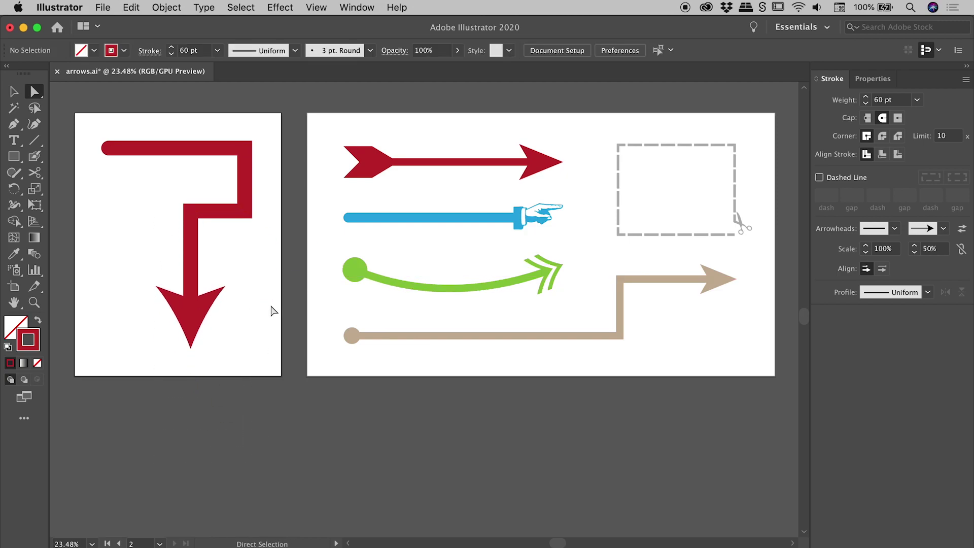
Select the whole red arrow path and delete it.
left_click(14, 92)
left_click(189, 210)
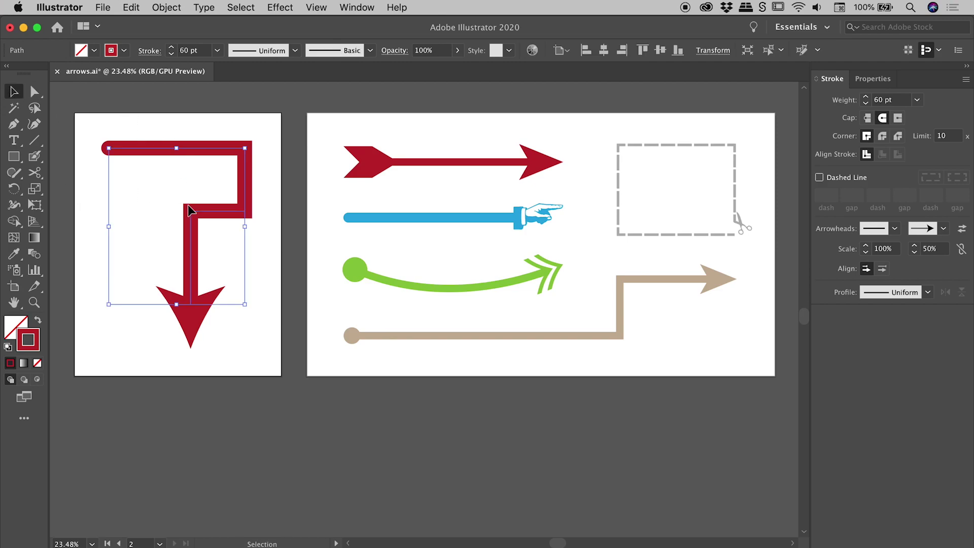
key("Delete")
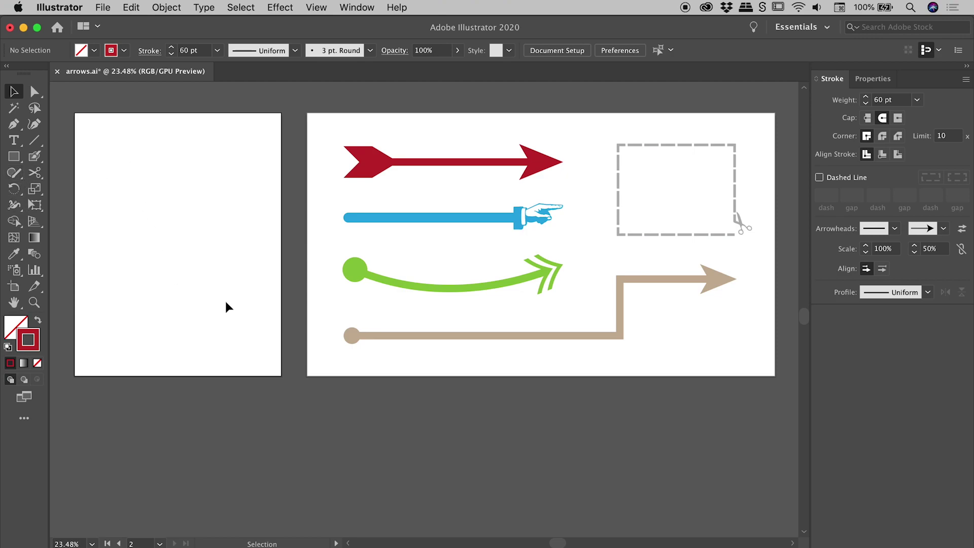
Draw a rectangle on the left artboard and give it an Arrow 33 scissors end arrowhead.
left_click_drag(14, 156, 238, 310)
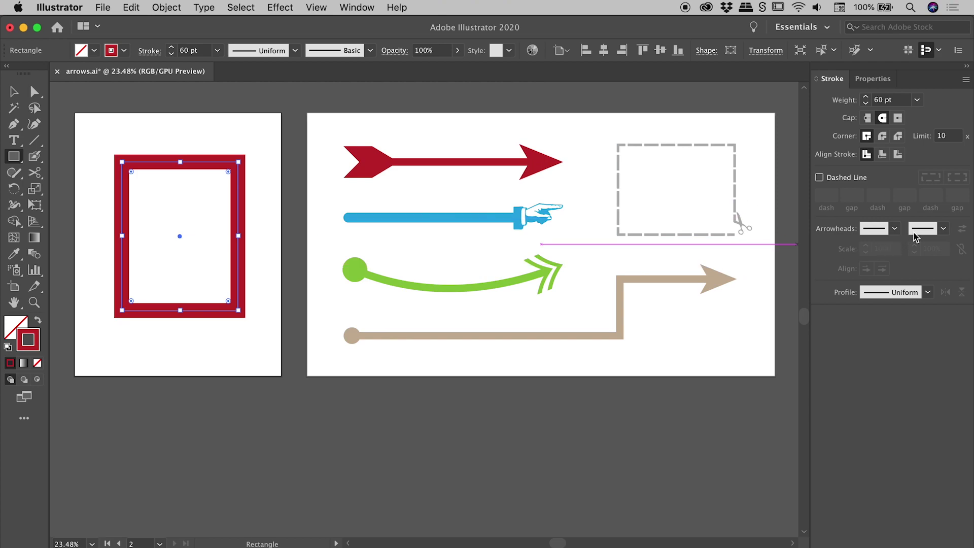
left_click(945, 229)
left_click_drag(942, 259, 959, 413)
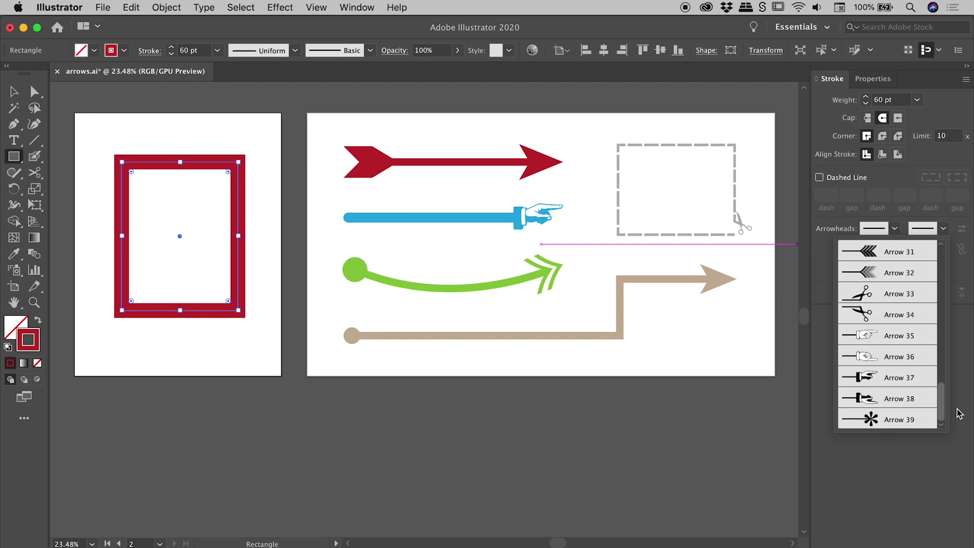
left_click(895, 310)
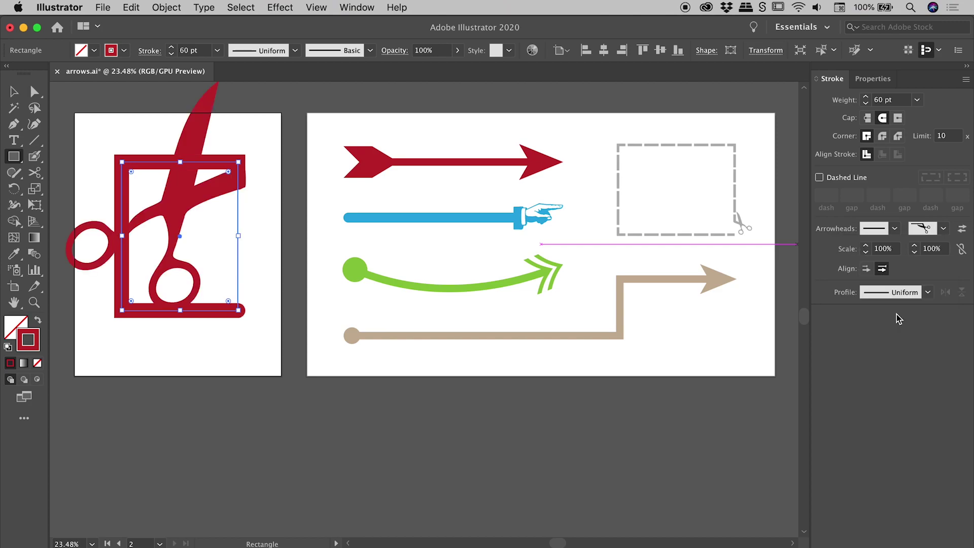
left_click(943, 232)
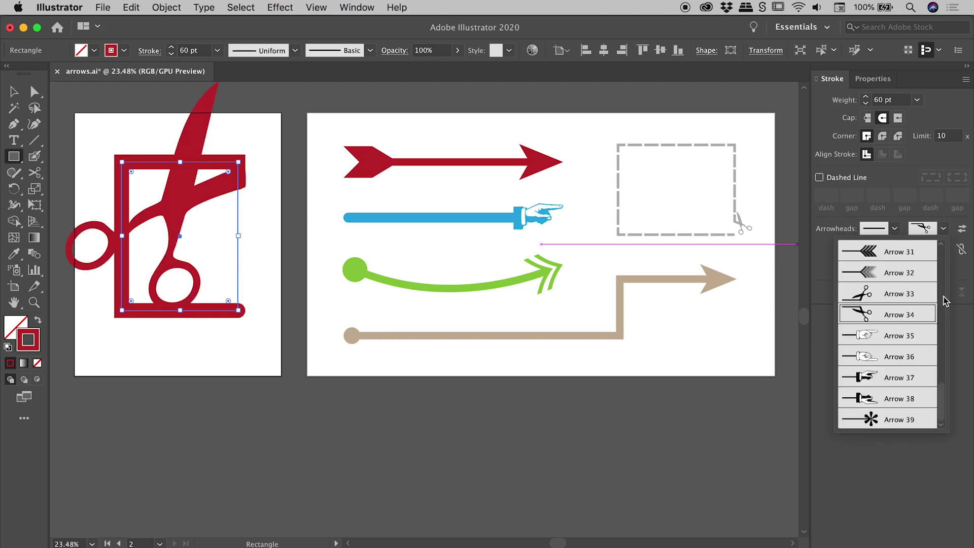
left_click(908, 295)
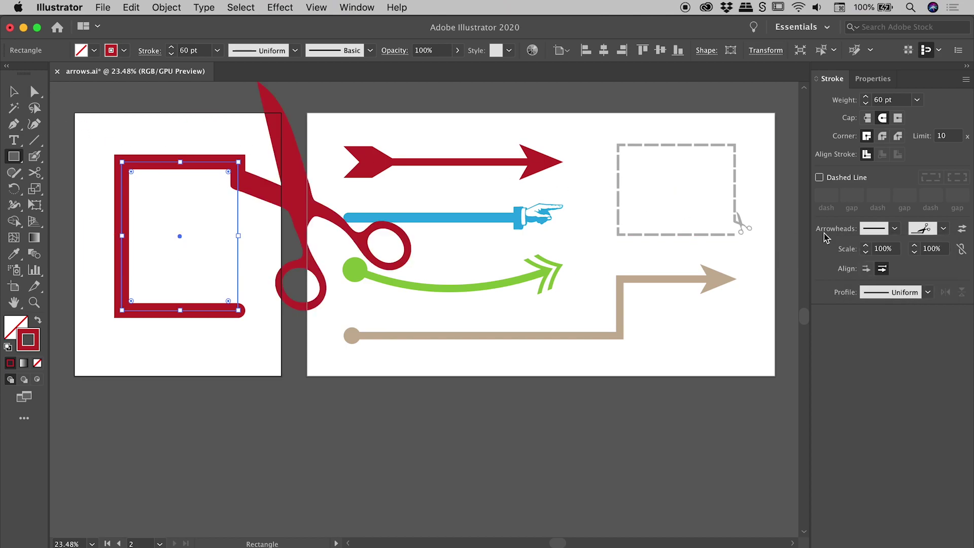
Shrink the scissors arrowhead to 30% and place its tip at the path end.
left_click(933, 248)
key("shift+Down")
key("shift+Down")
key("shift+Down")
key("shift+Down")
key("shift+Down")
key("shift+Down")
key("shift+Down")
key("shift+Down")
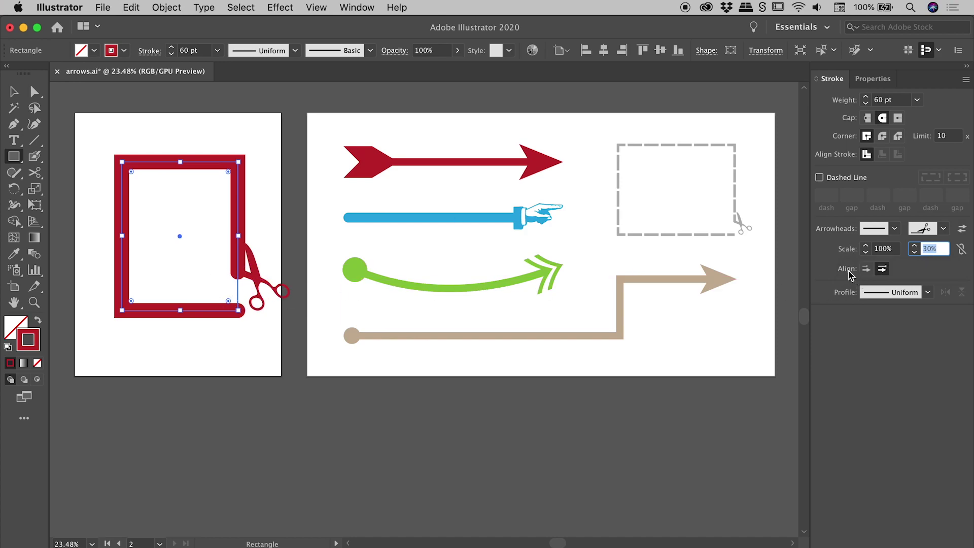
left_click(867, 271)
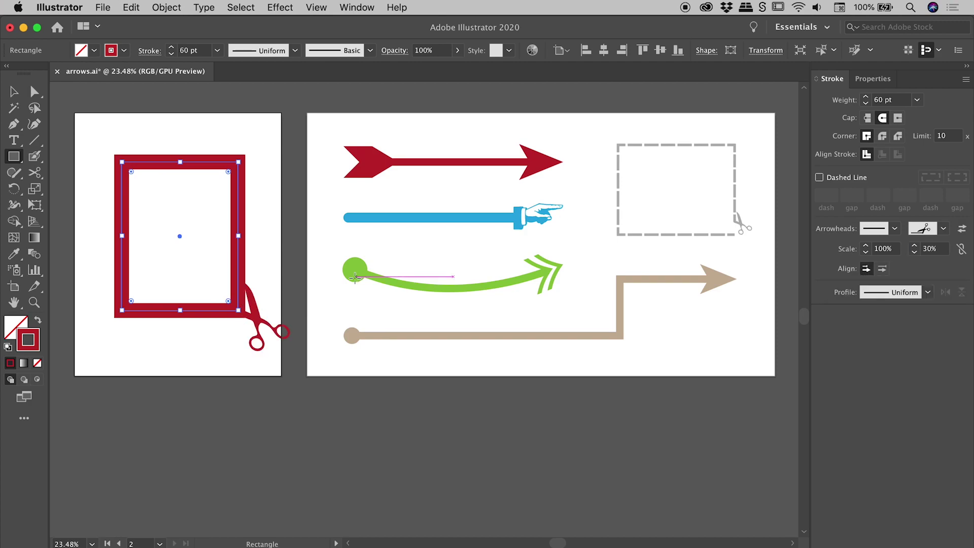
left_click(884, 270)
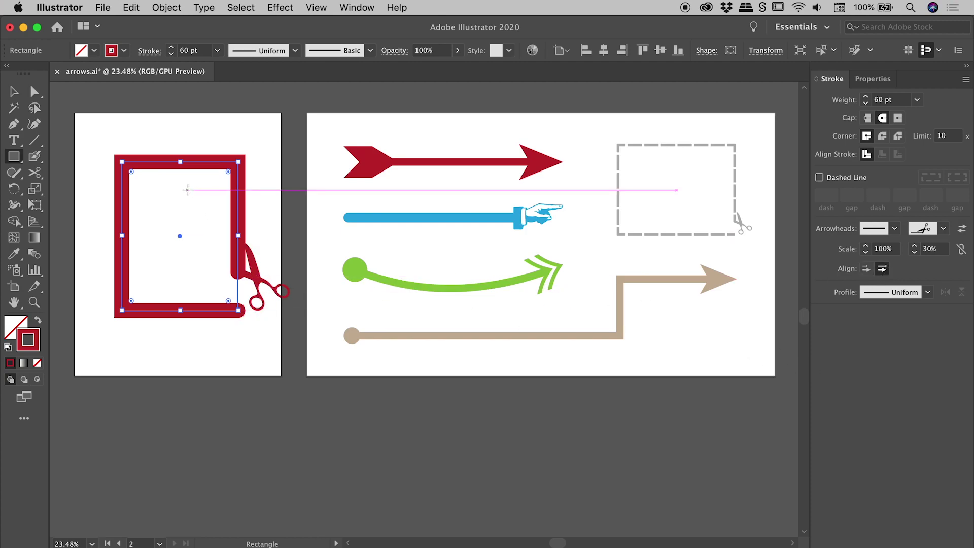
Make the rectangle's stroke a 20 pt dashed line with butt caps.
left_click(820, 178)
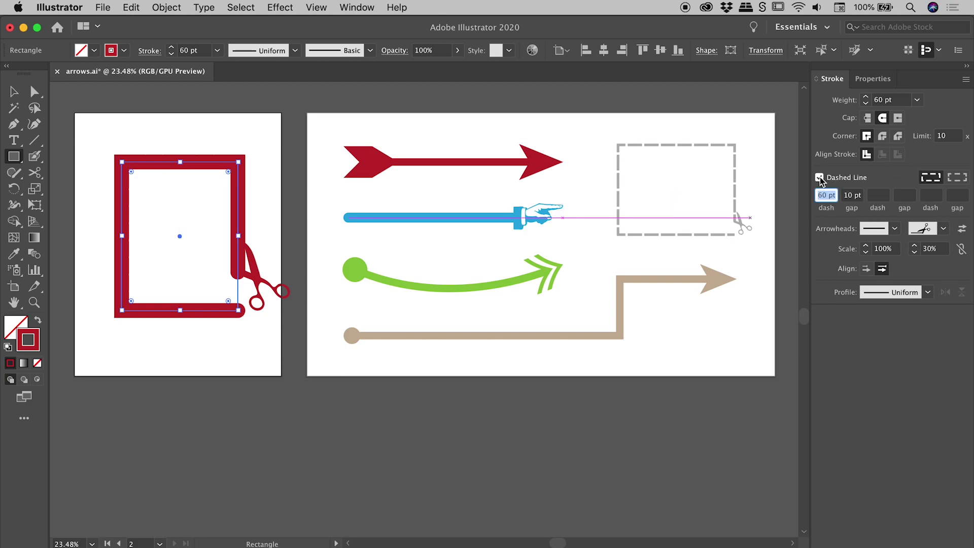
left_click(868, 118)
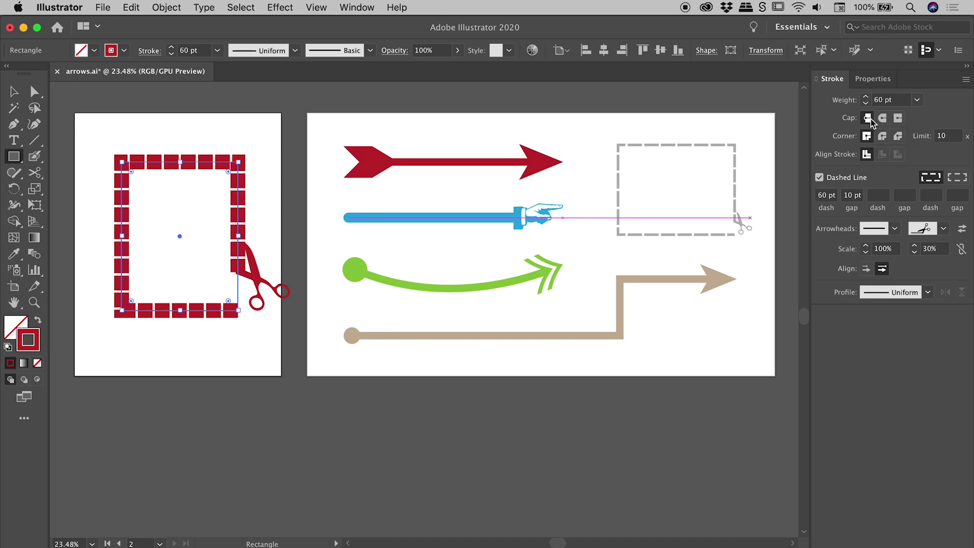
left_click(899, 100)
key("shift+Down")
key("shift+Down")
key("shift+Down")
key("shift+Down")
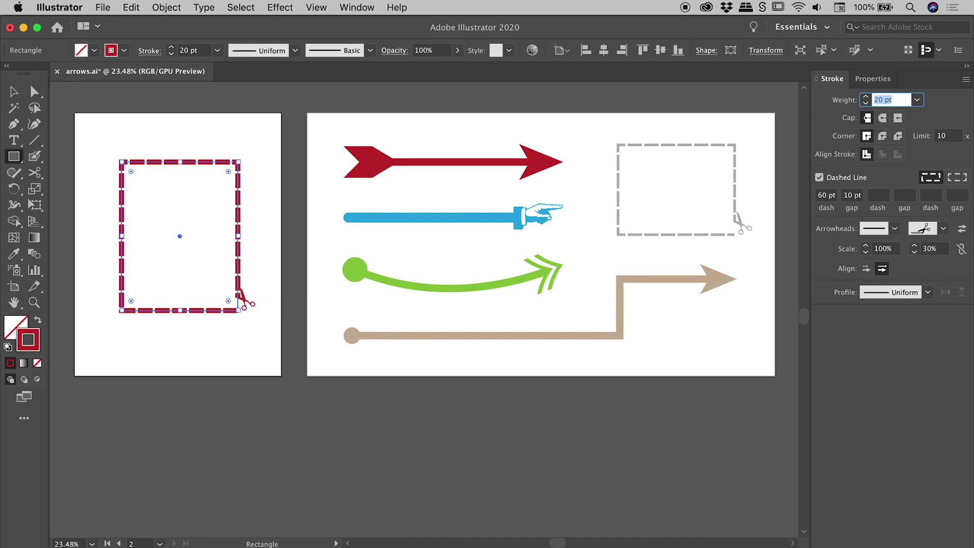
Change the rectangle's stroke colour to grey from the control bar swatches.
left_click(124, 50)
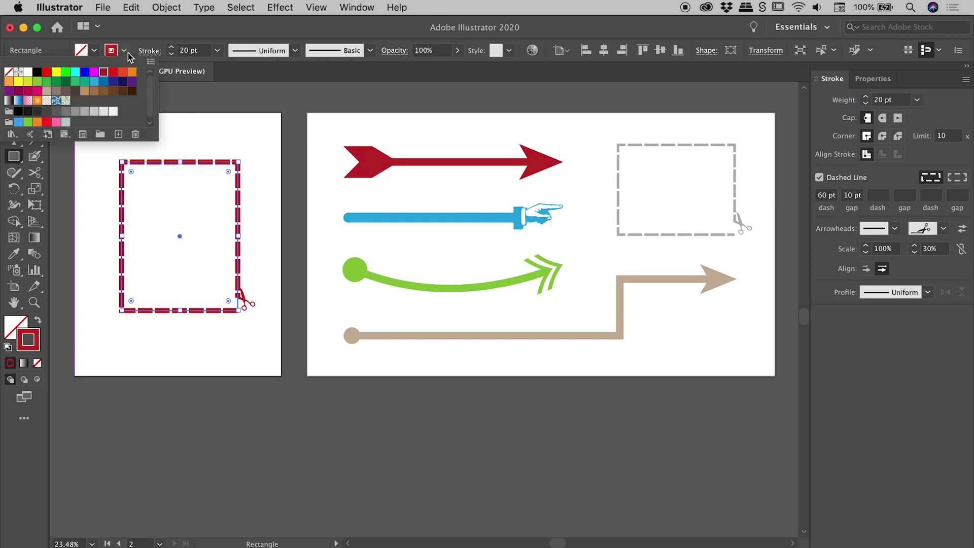
left_click(75, 112)
key("Escape")
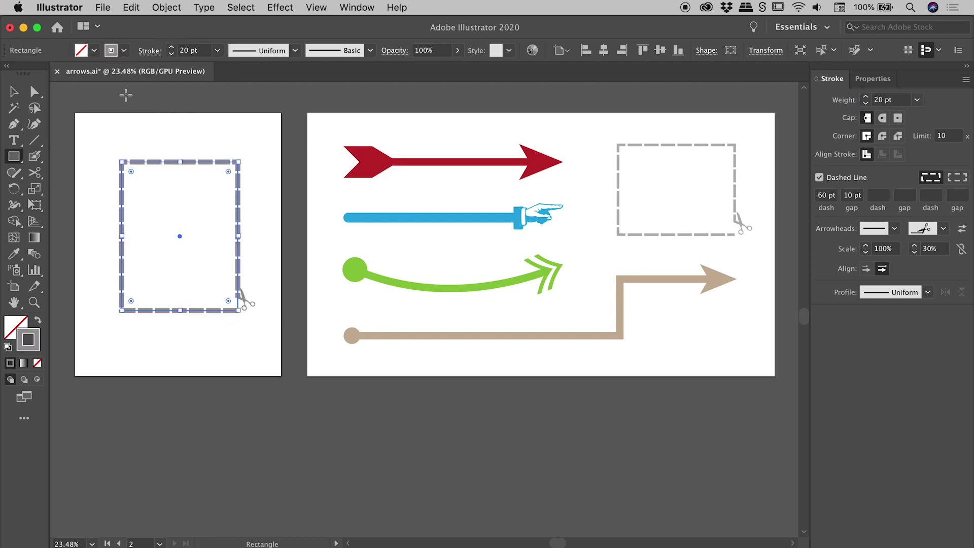
left_click(14, 92)
Reselect the grey dashed rectangle and set dashes to align to corners and path ends.
left_click(147, 128)
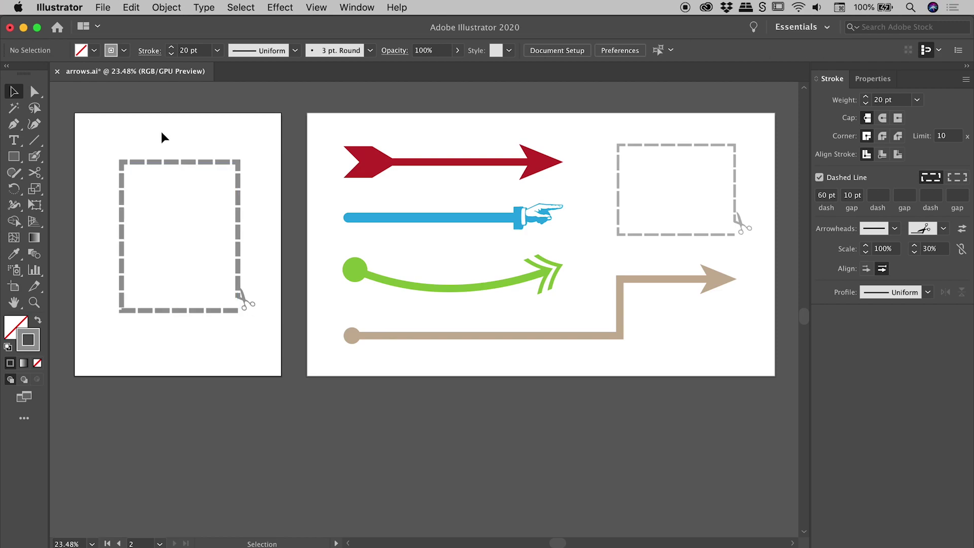
left_click_drag(160, 129, 206, 198)
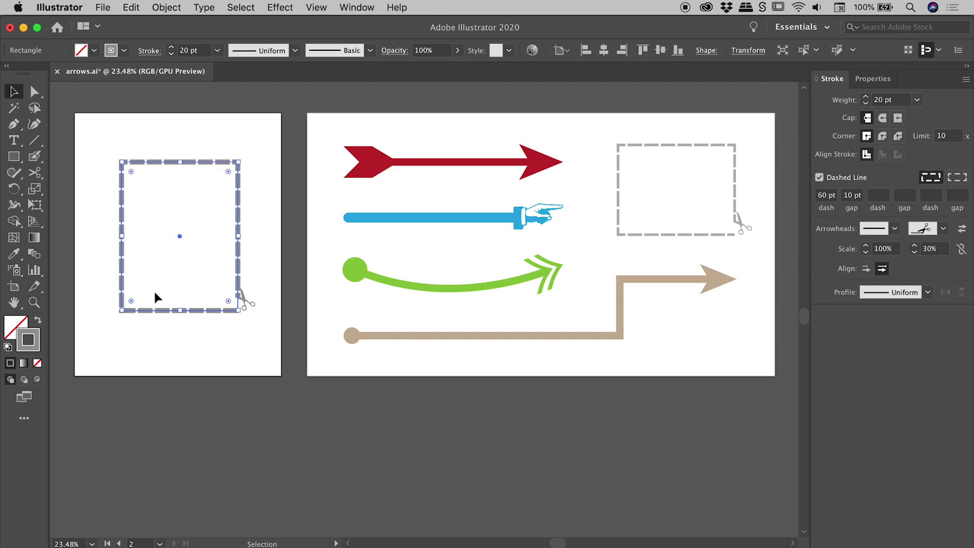
left_click(178, 333)
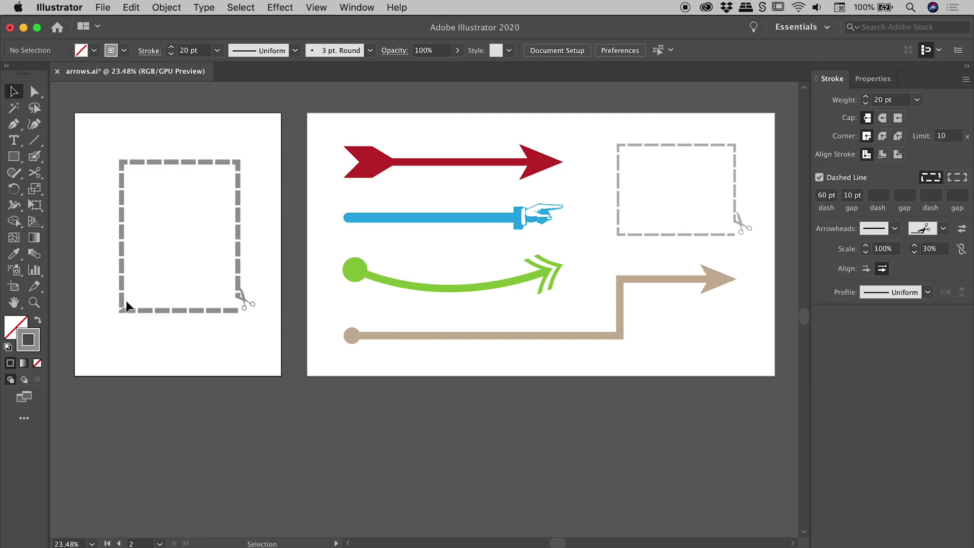
left_click_drag(164, 140, 206, 191)
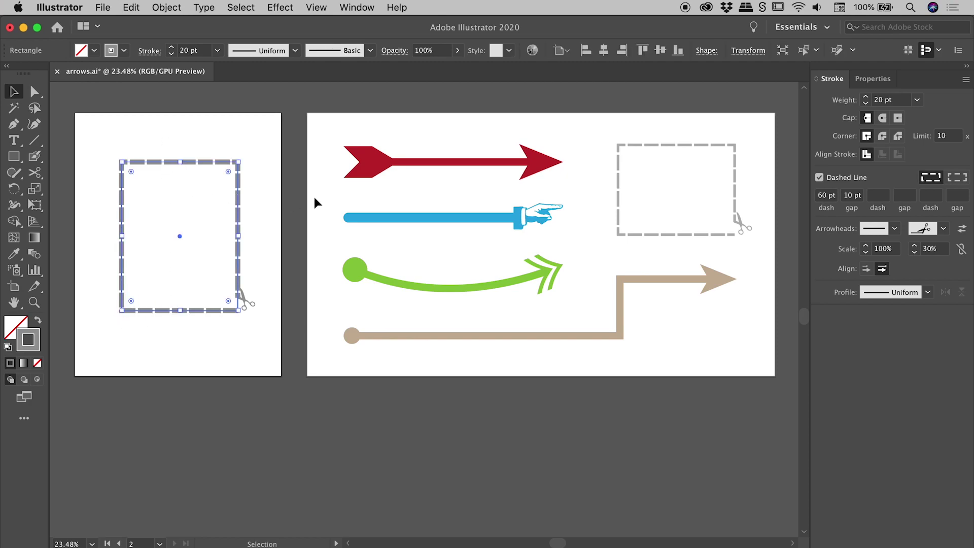
left_click(958, 178)
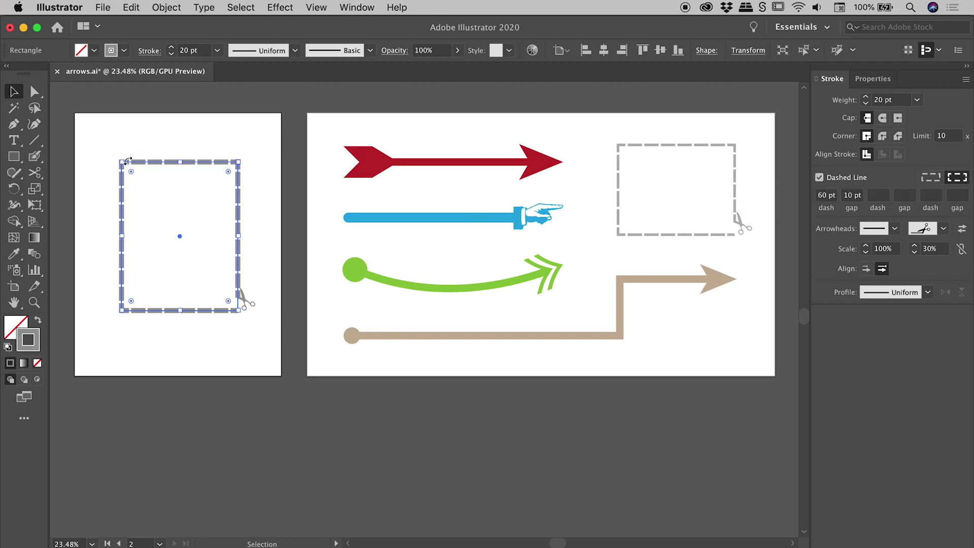
left_click(138, 139)
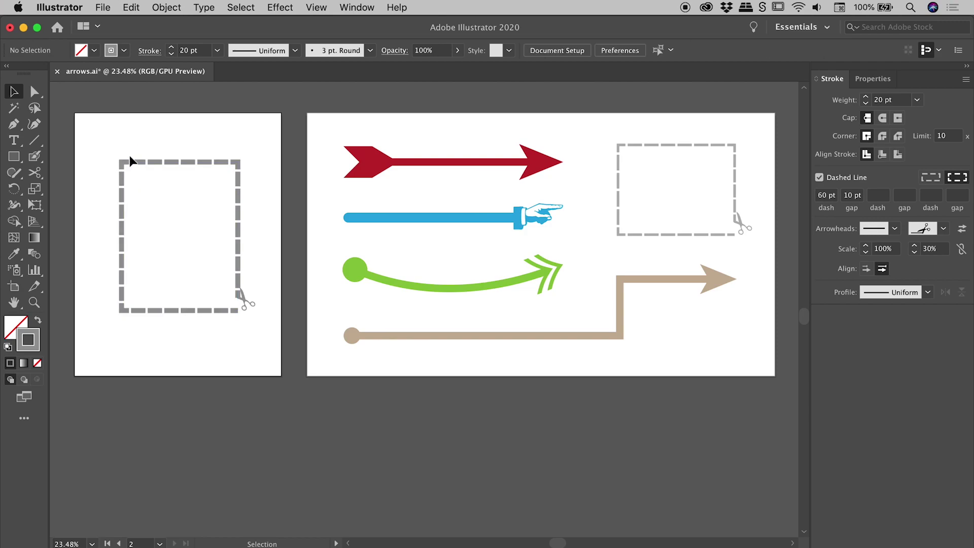
left_click(234, 161)
left_click(214, 125)
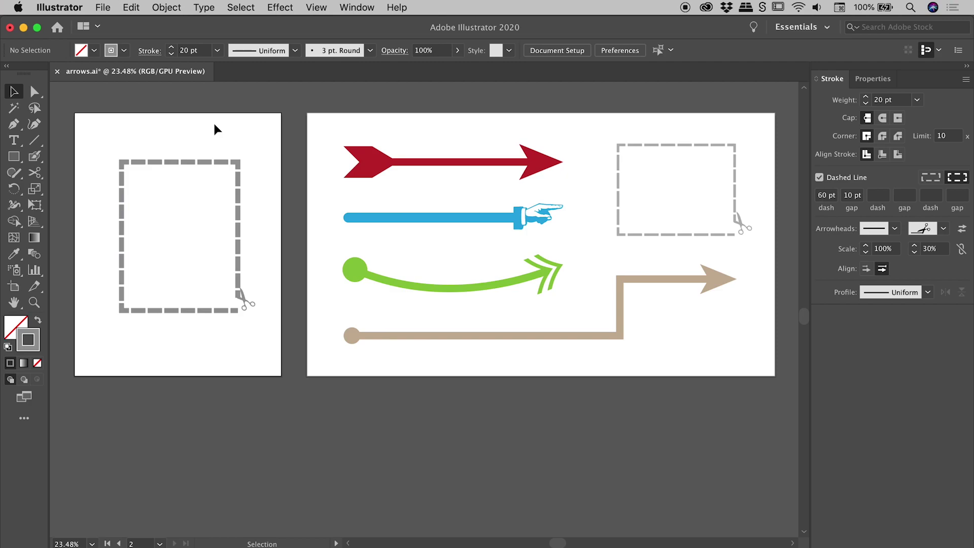